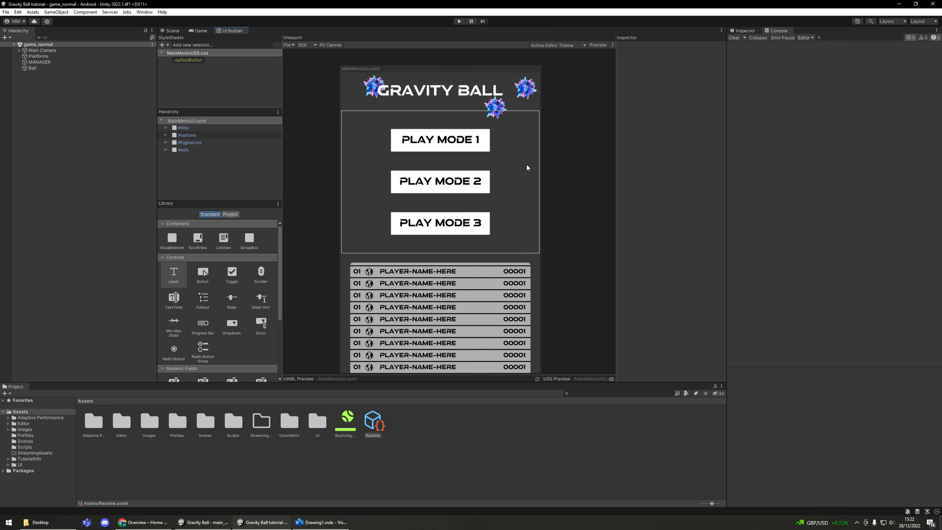
pyautogui.click(199, 31)
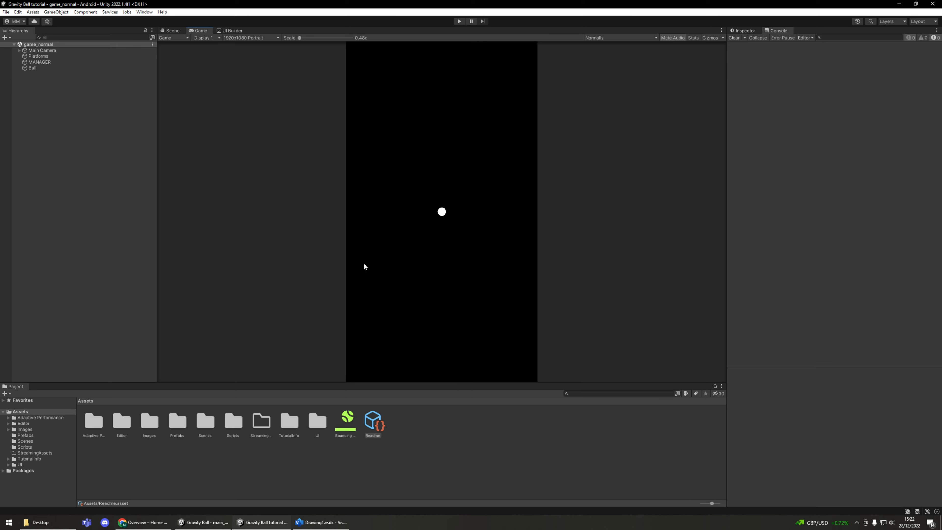
pyautogui.click(235, 36)
pyautogui.click(233, 31)
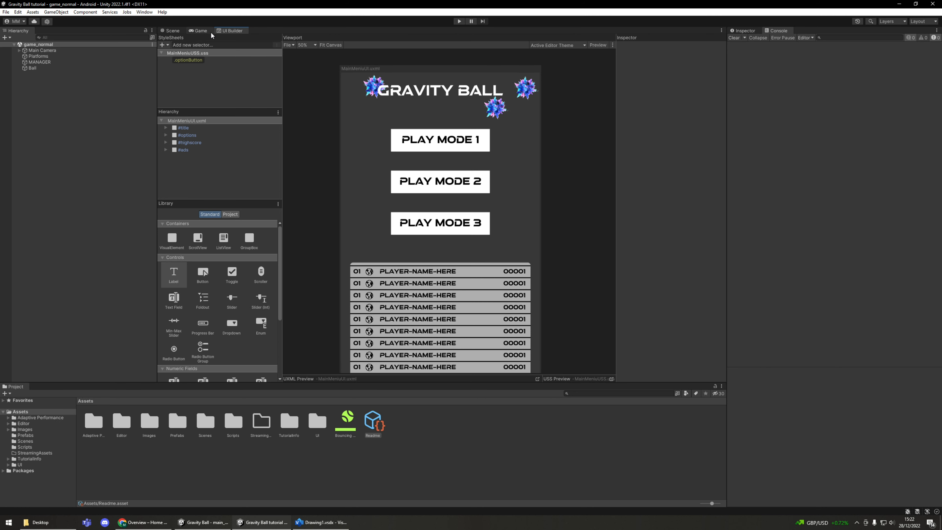
pyautogui.click(199, 31)
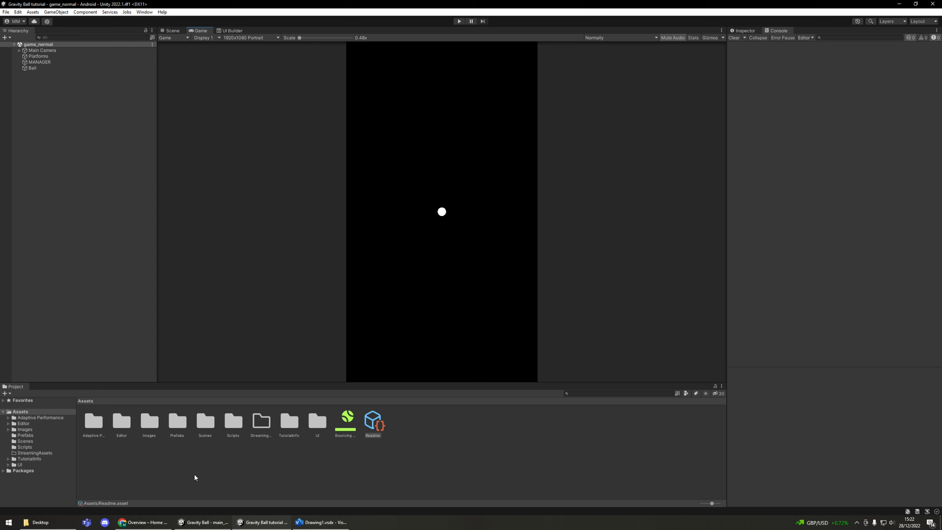
# Step: Create a new scene named main_menu in the Scenes folder and open it
pyautogui.doubleClick(206, 423)
pyautogui.click(89, 436)
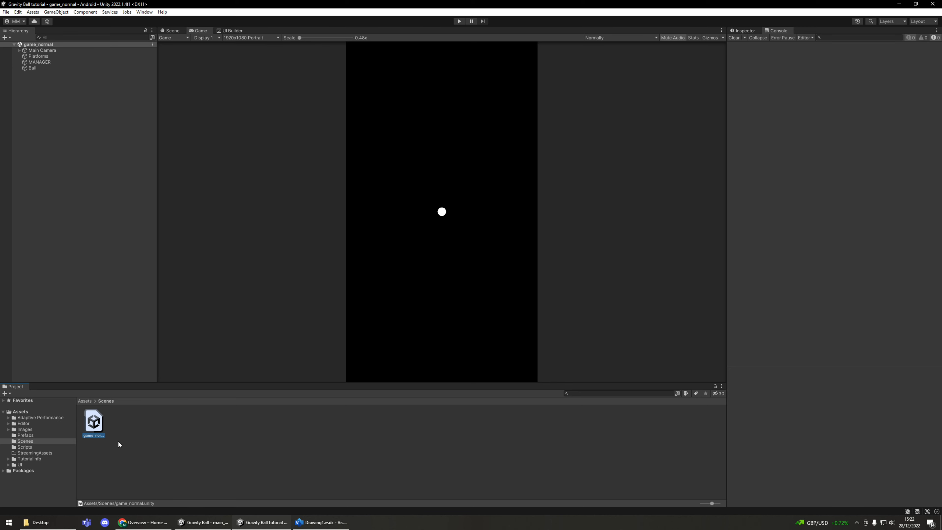
pyautogui.rightClick(123, 431)
pyautogui.moveTo(165, 241)
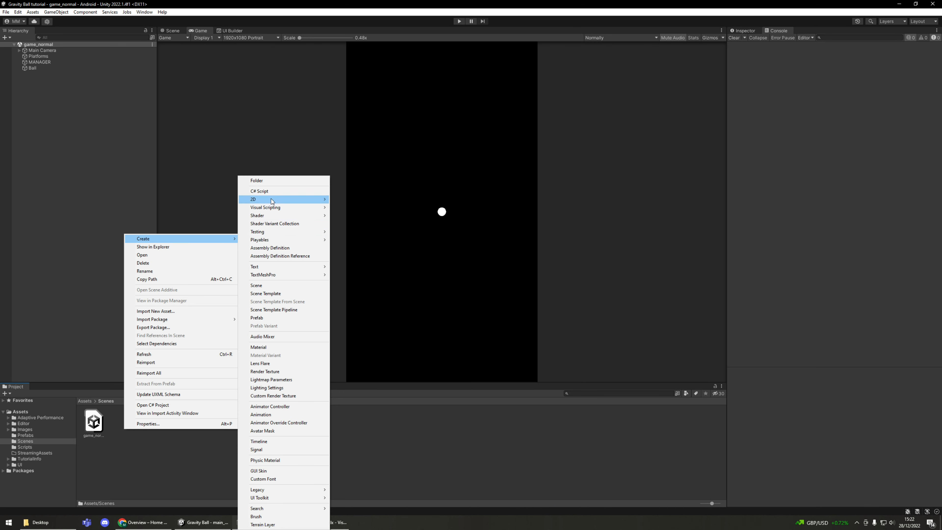
pyautogui.click(273, 286)
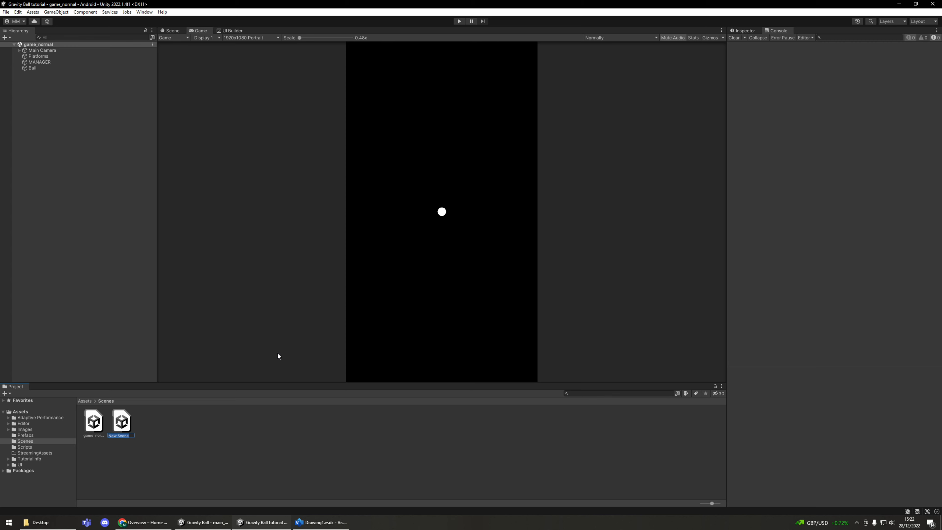
pyautogui.write('menu')
pyautogui.press('Return')
pyautogui.click(180, 441)
pyautogui.doubleClick(121, 427)
pyautogui.click(95, 166)
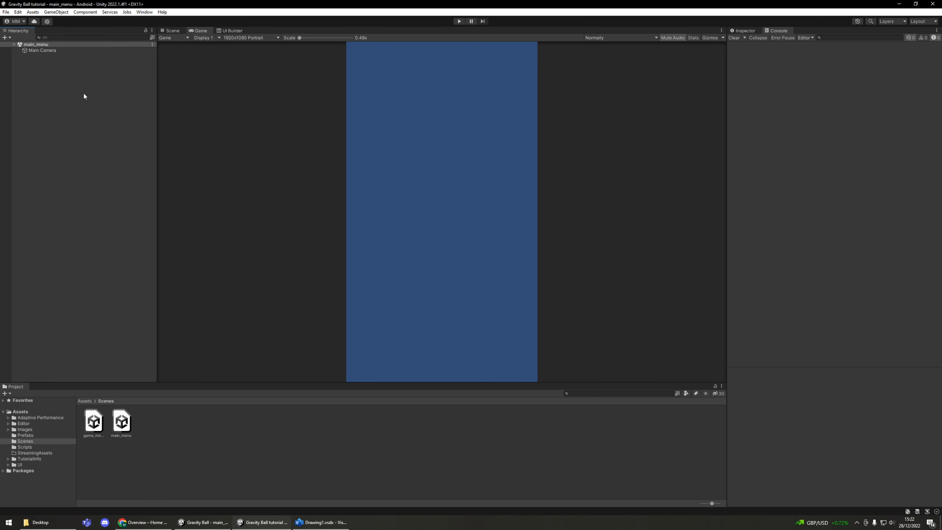
# Step: Change the Main Camera's background color to black and save the main_menu scene
pyautogui.click(35, 51)
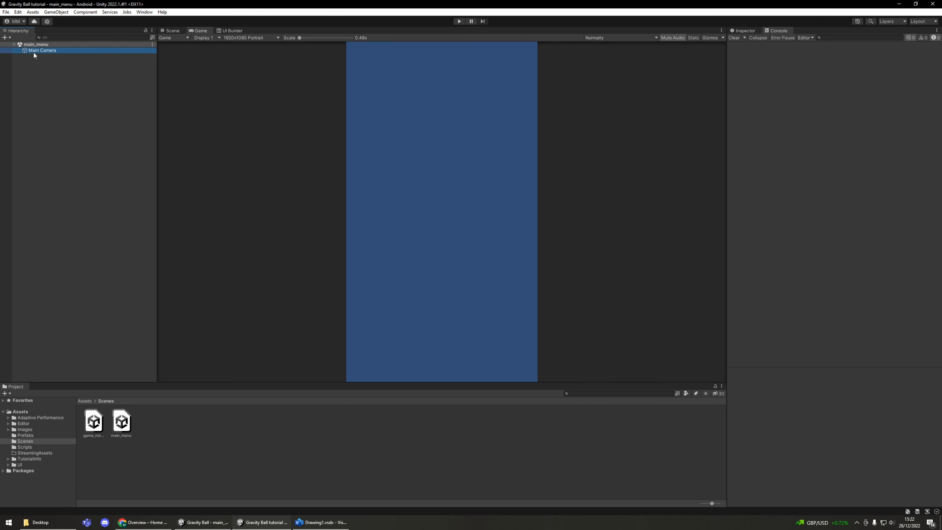
pyautogui.rightClick(33, 53)
pyautogui.click(441, 40)
pyautogui.click(752, 32)
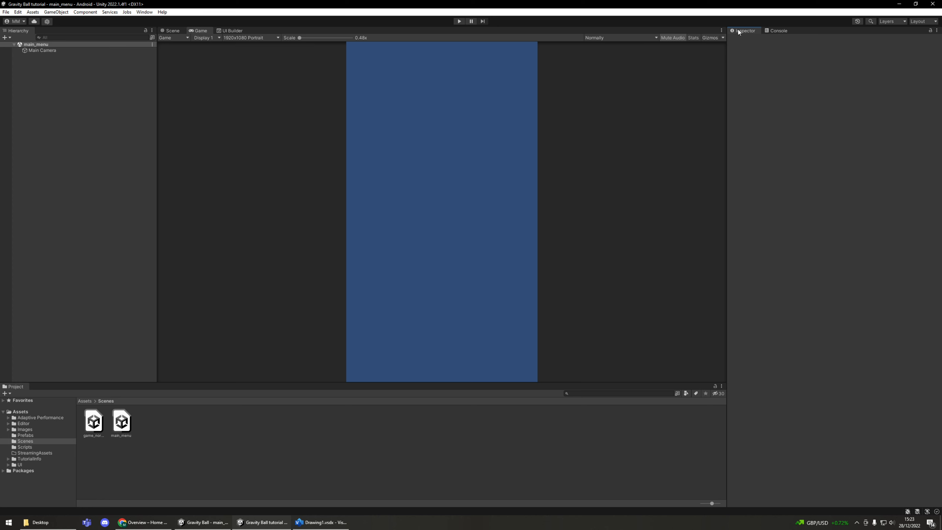
pyautogui.click(98, 51)
pyautogui.click(890, 110)
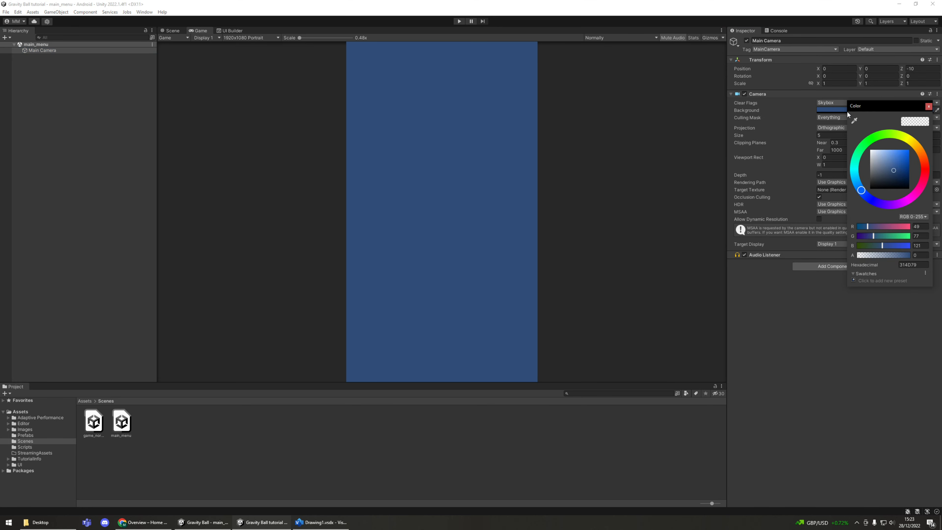
pyautogui.moveTo(884, 174); pyautogui.dragTo(853, 214)
pyautogui.click(872, 380)
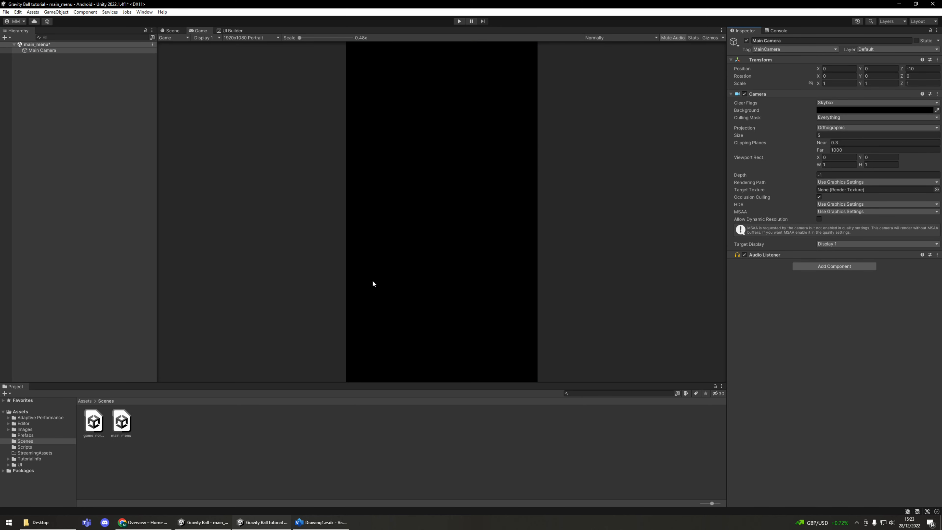
pyautogui.click(59, 99)
pyautogui.hotkey('ctrl', 's')
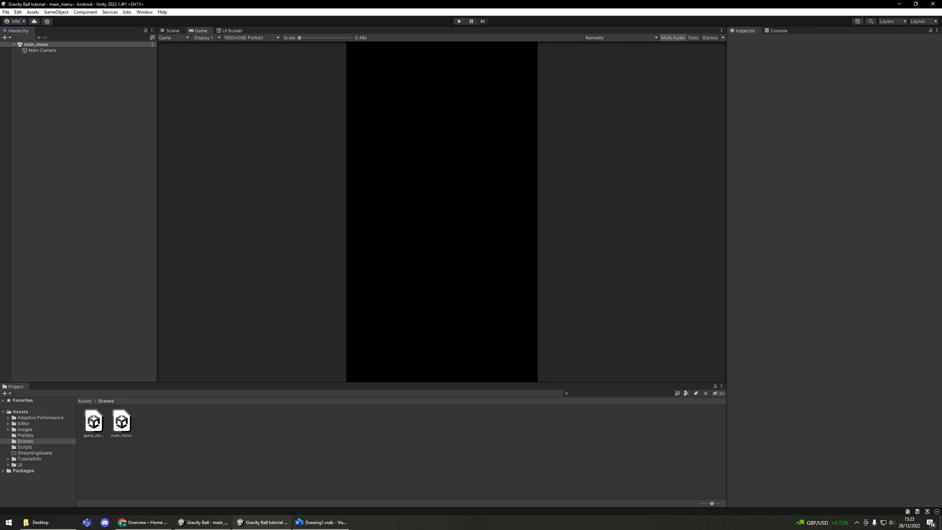
# Step: Create an empty game object named Manager at the root of the main_menu scene
pyautogui.rightClick(39, 85)
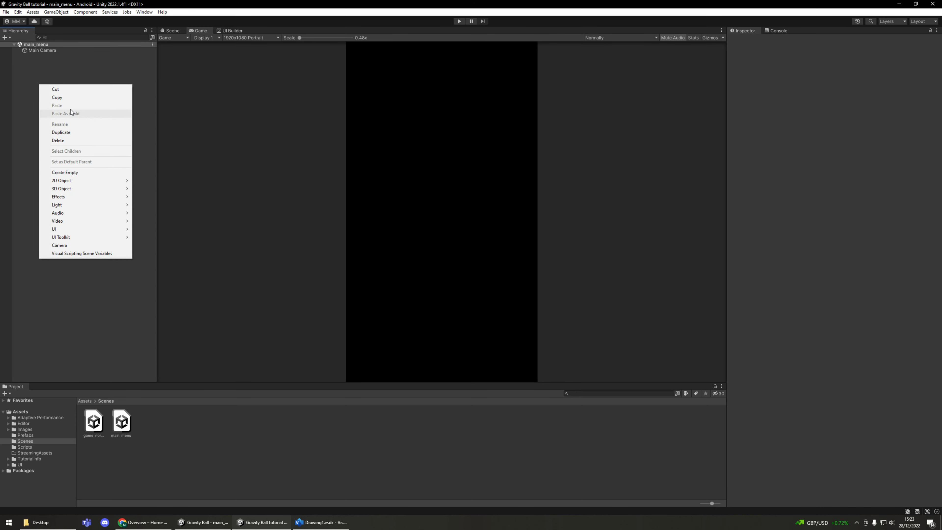
pyautogui.click(74, 173)
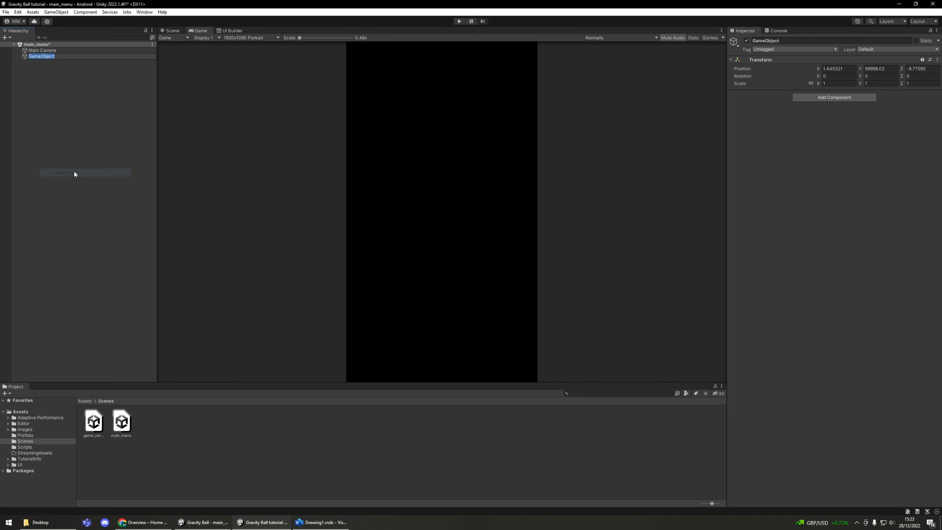
pyautogui.write('Ma')
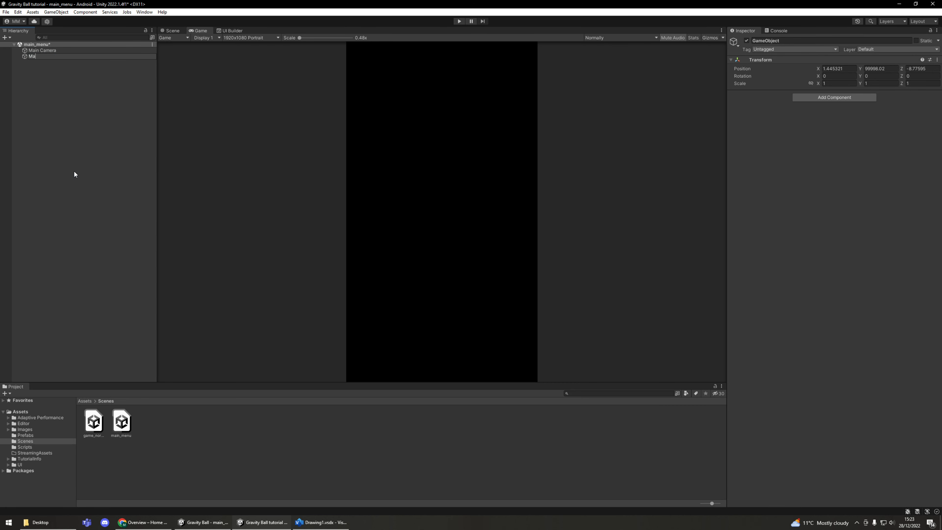
pyautogui.write('nager')
pyautogui.press('Return')
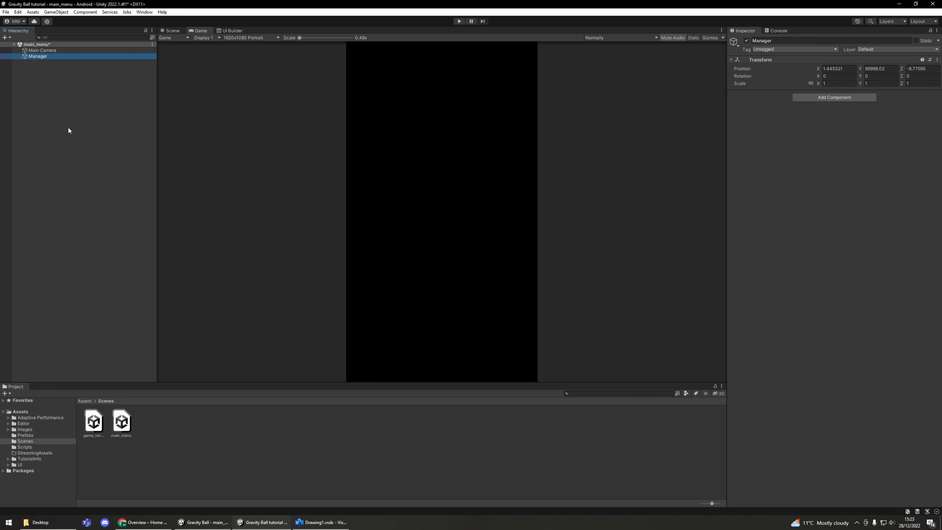
# Step: Add an empty child object named UI under Manager
pyautogui.rightClick(33, 56)
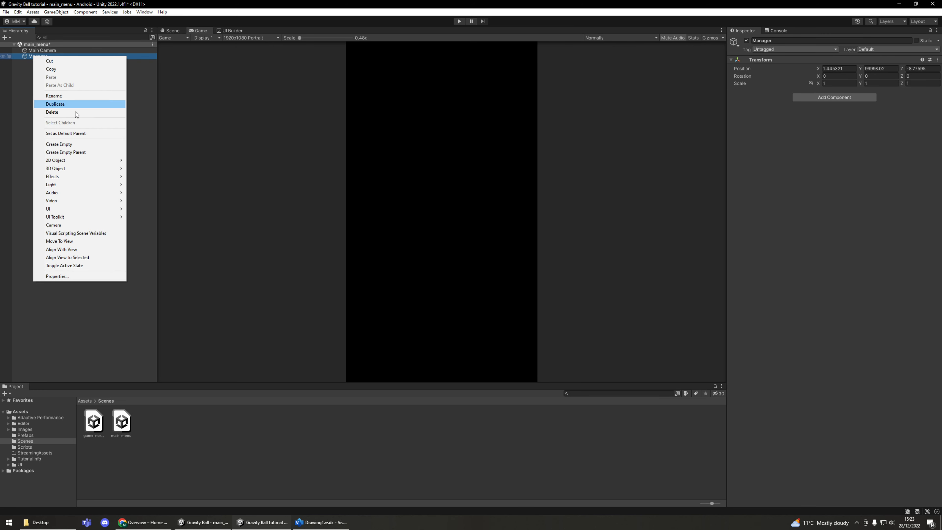
pyautogui.click(70, 145)
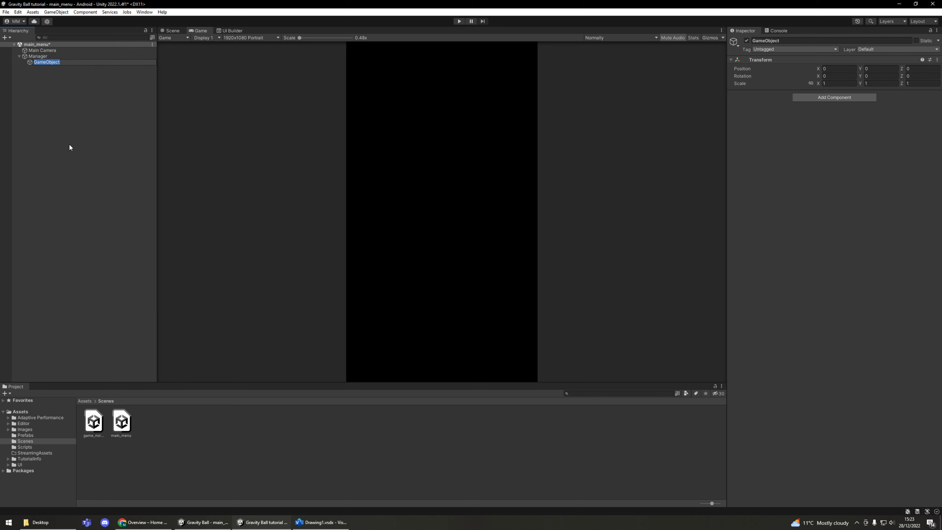
pyautogui.write('UI')
pyautogui.press('Return')
pyautogui.click(69, 147)
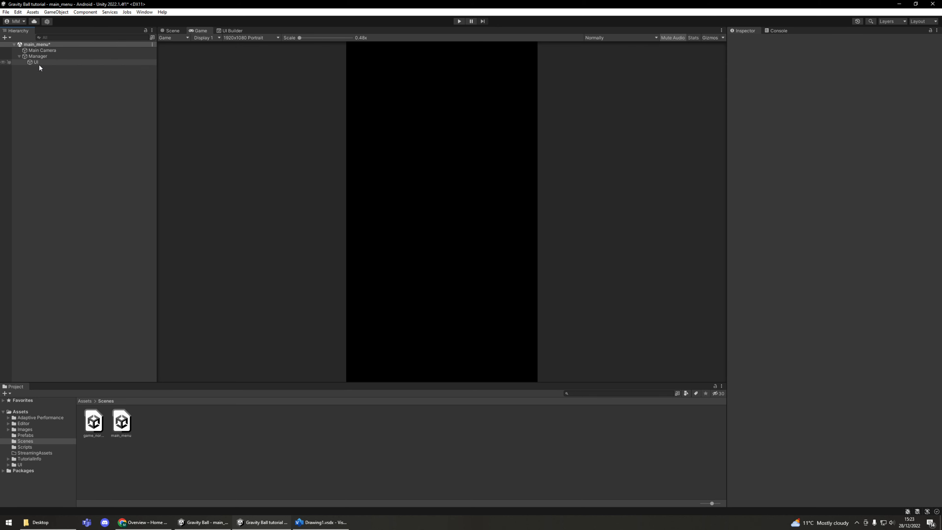
# Step: Set the Manager object's position to 0, 0, 0
pyautogui.click(37, 56)
pyautogui.click(845, 68)
pyautogui.write('0')
pyautogui.press('Tab')
pyautogui.write('0')
pyautogui.press('Tab')
pyautogui.write('0')
pyautogui.press('Return')
# Step: Check the transforms of the UI, Main Camera and Manager objects, and view the main menu layout in UI Builder
pyautogui.click(35, 62)
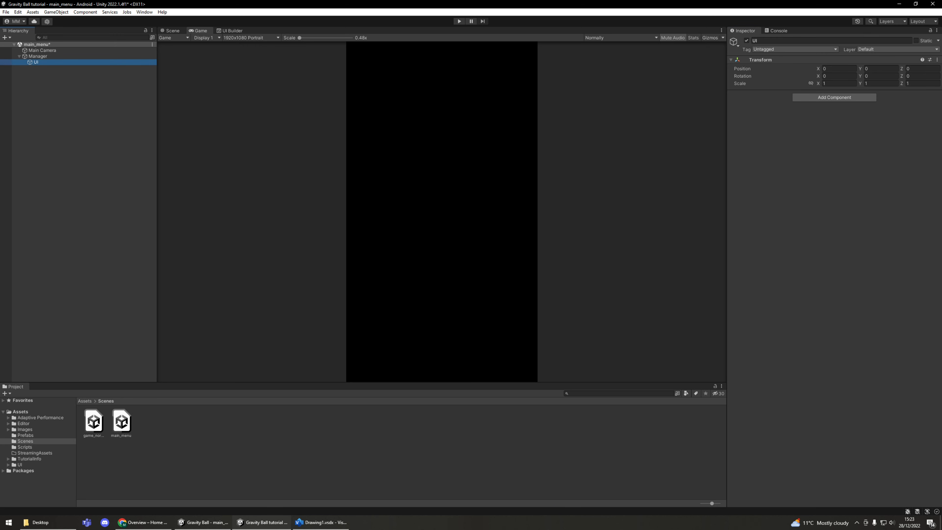
pyautogui.click(58, 50)
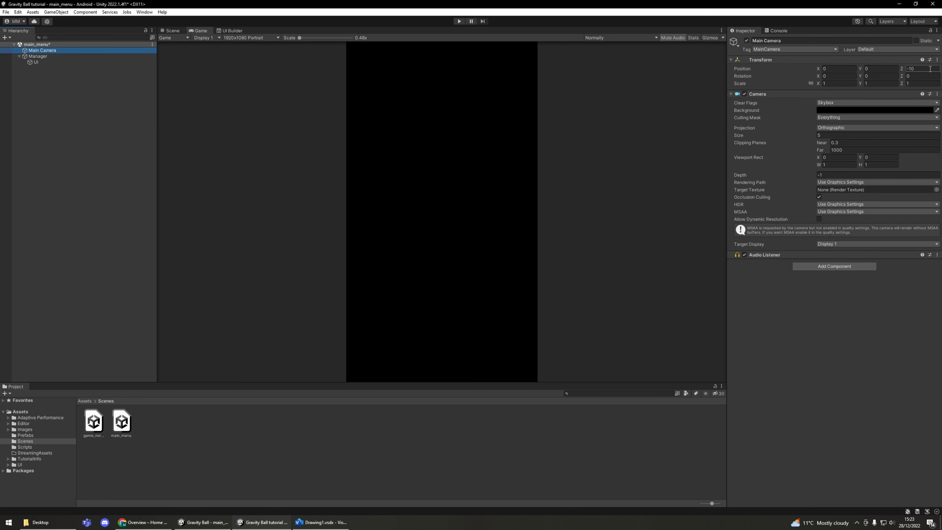
pyautogui.click(101, 90)
pyautogui.click(41, 56)
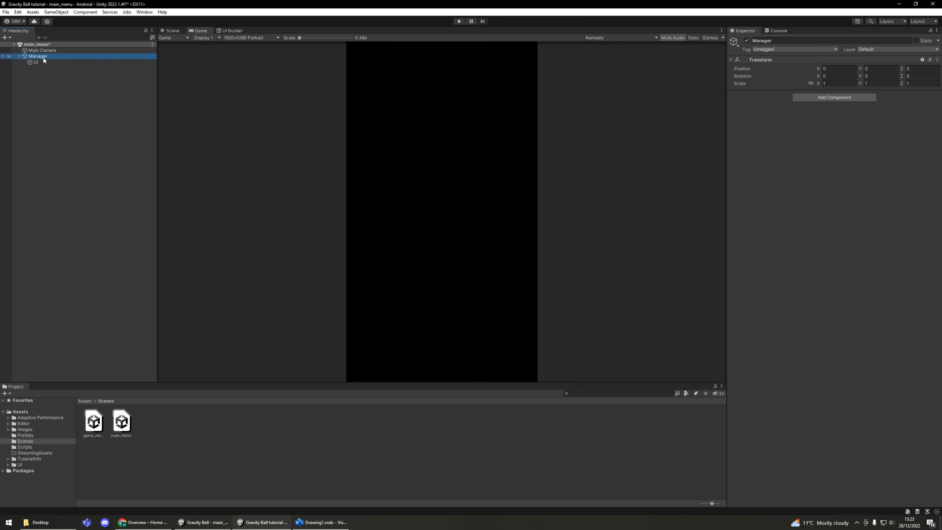
pyautogui.click(50, 64)
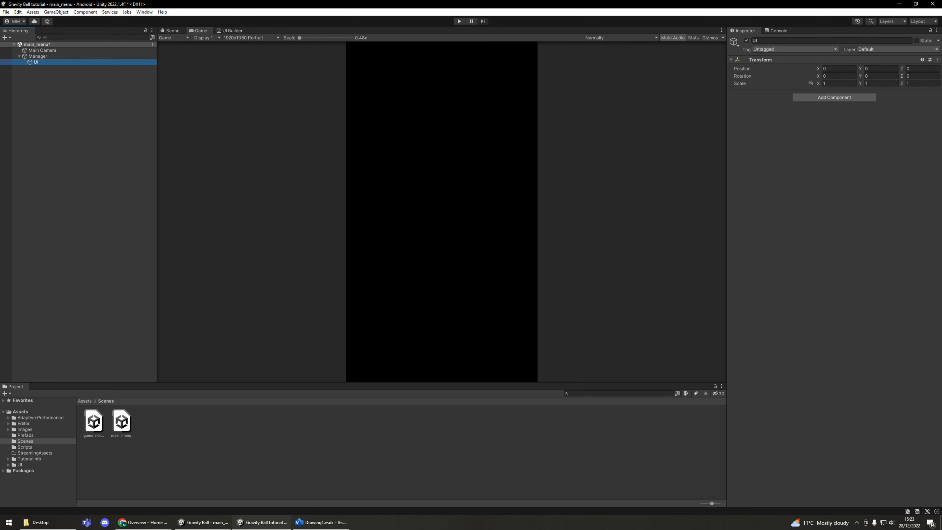
pyautogui.hotkey('alt', 'Tab')
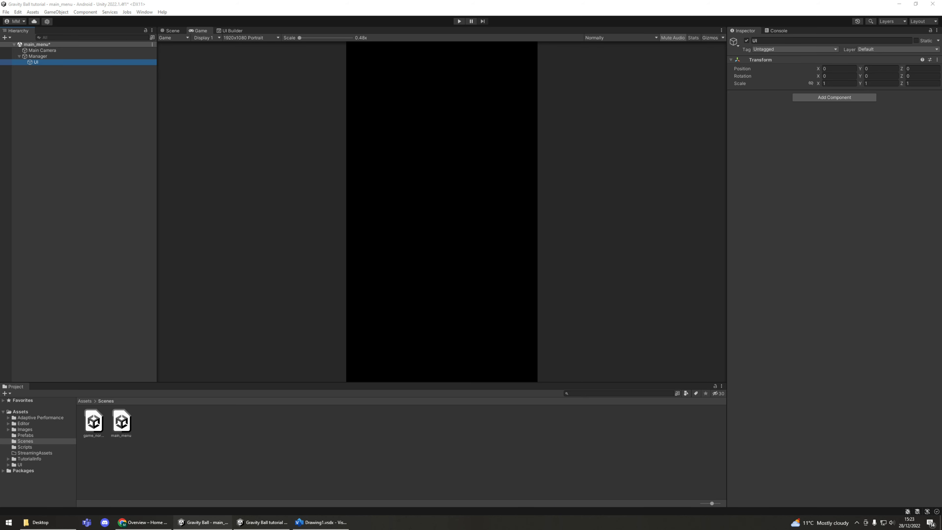
pyautogui.click(236, 32)
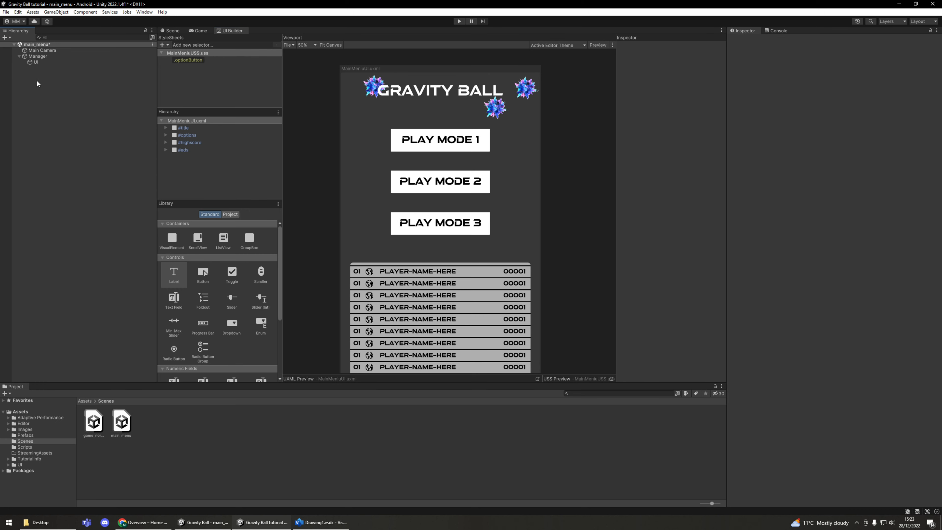
pyautogui.click(31, 63)
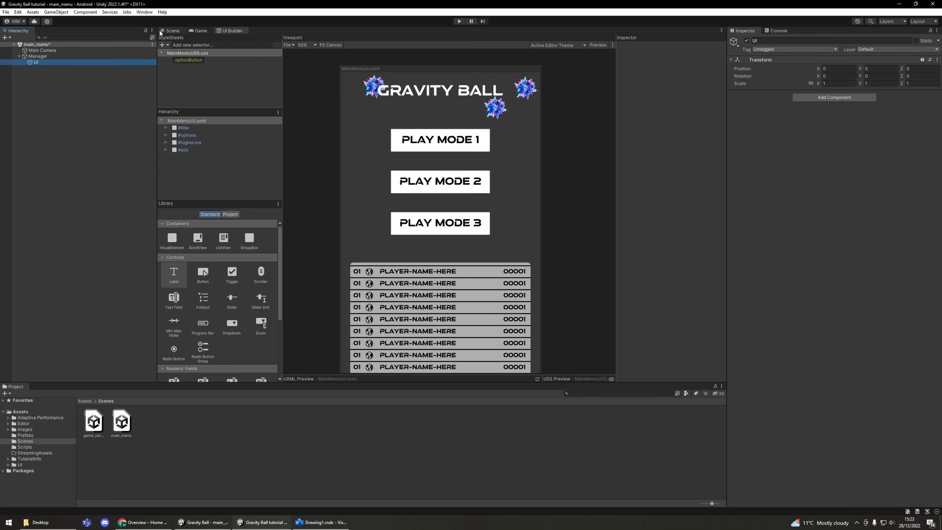
# Step: Frame the UI object in the Scene view and compare it with the Game view
pyautogui.click(169, 30)
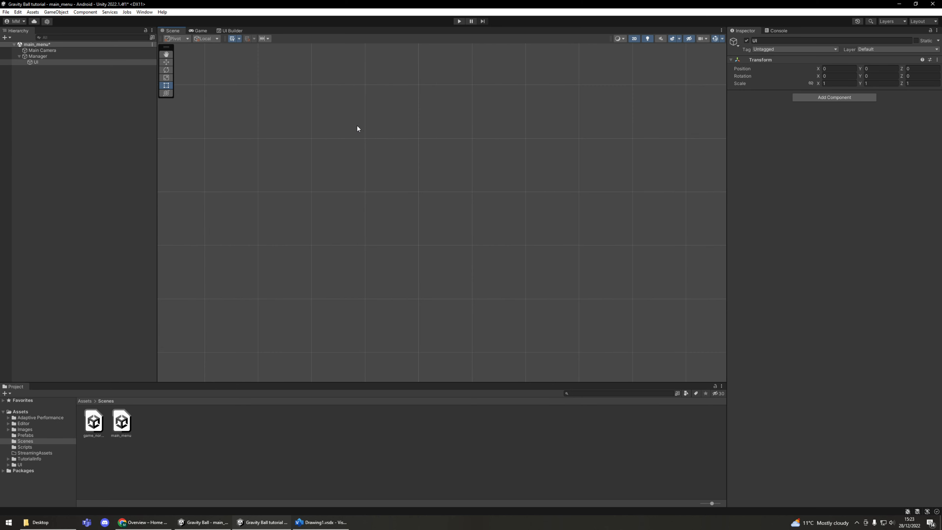
pyautogui.click(38, 62)
pyautogui.press('f')
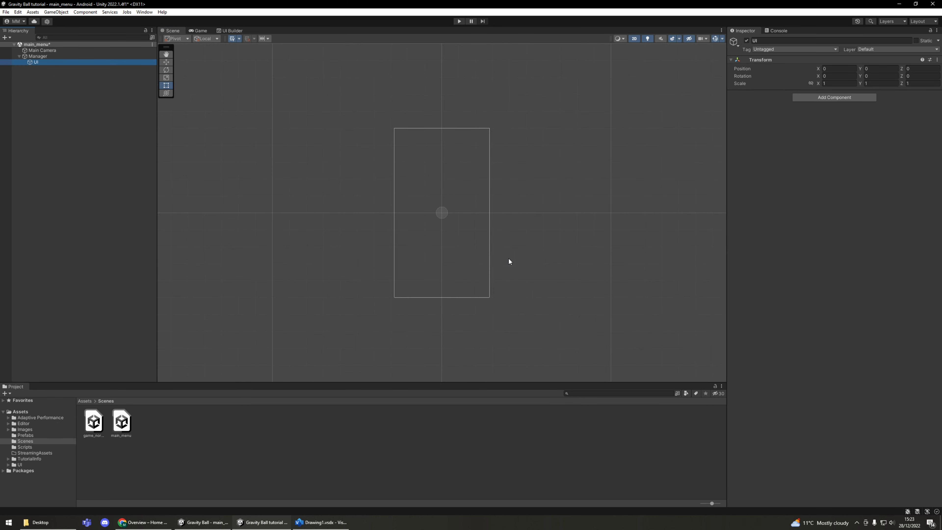
pyautogui.click(200, 31)
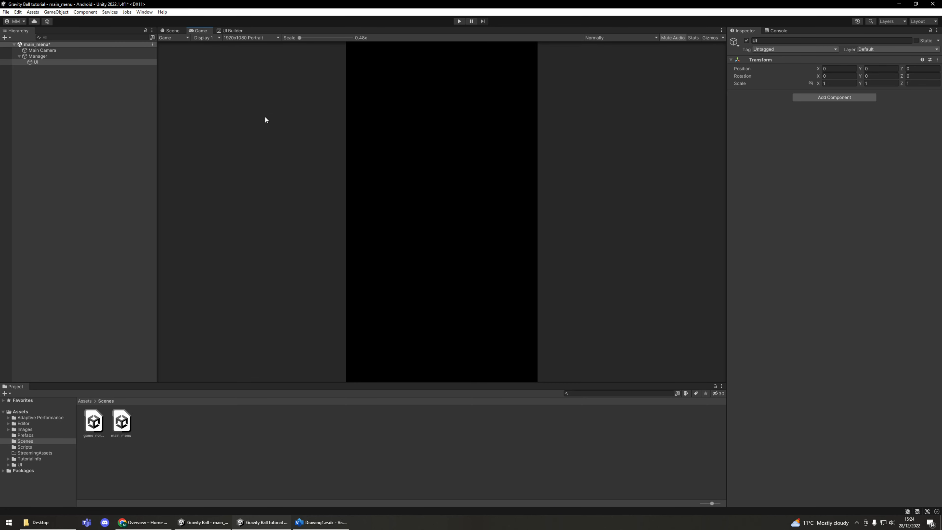
pyautogui.click(173, 30)
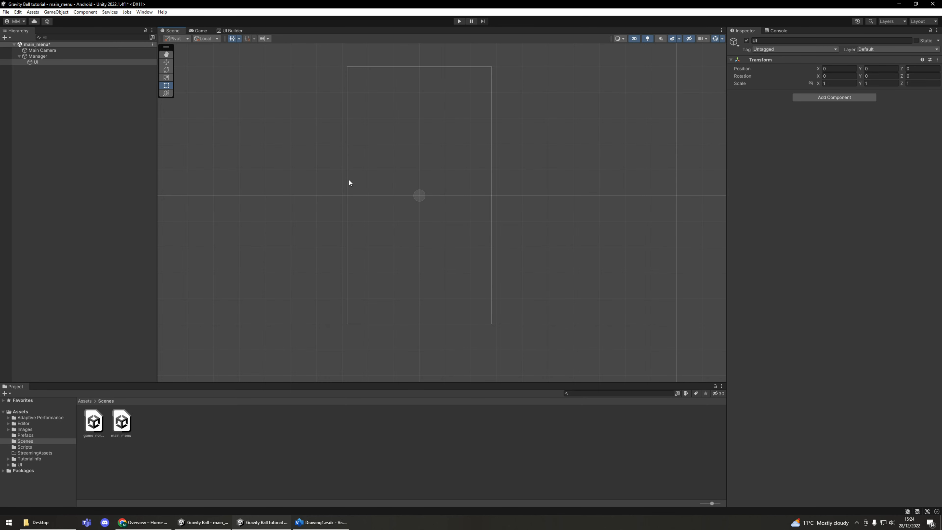
pyautogui.rightClick(35, 62)
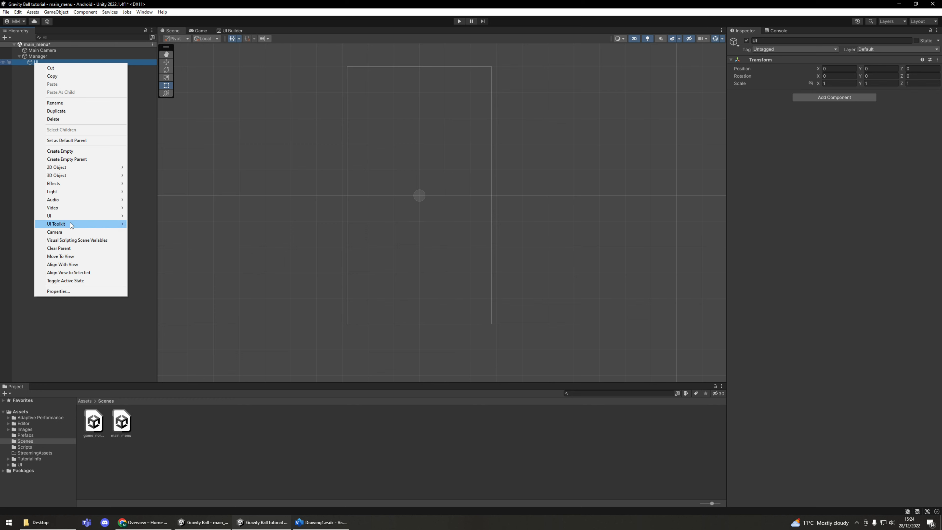
pyautogui.moveTo(71, 214)
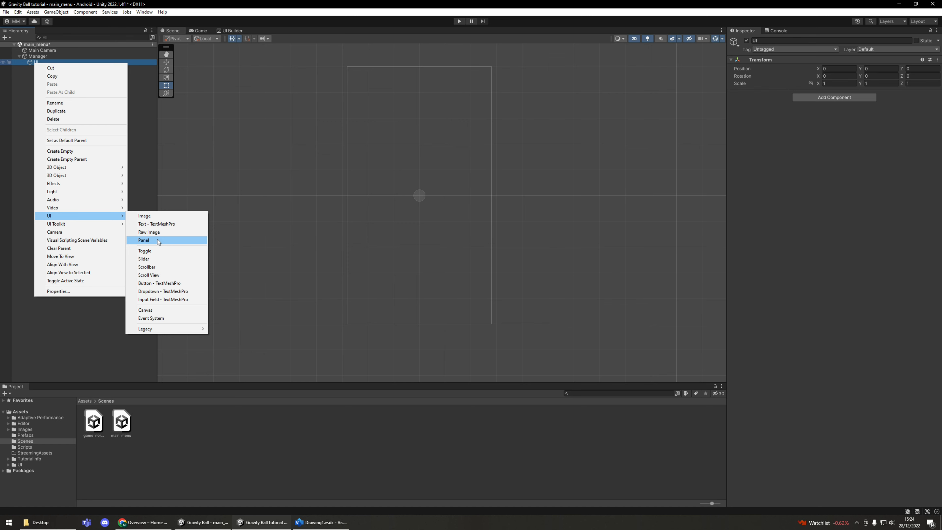
pyautogui.click(67, 328)
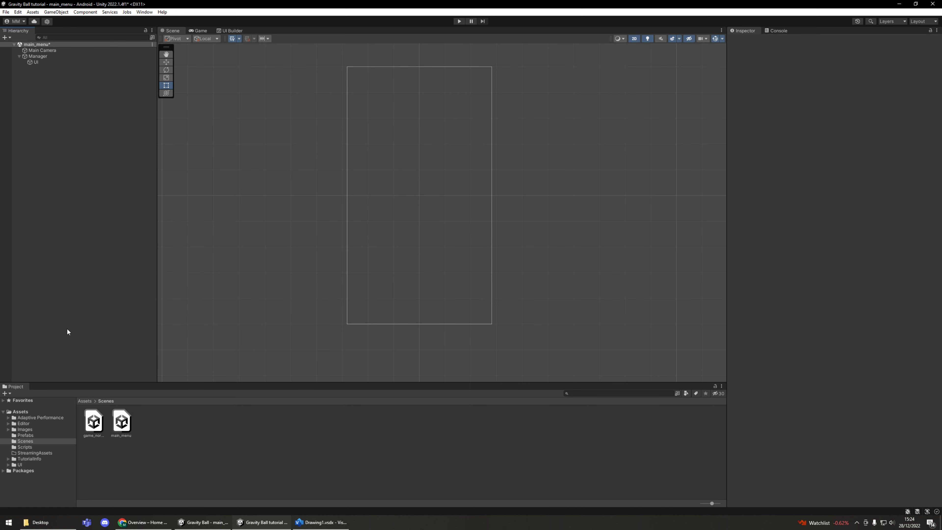
# Step: Add a UI Document component to the UI object under Manager
pyautogui.click(35, 61)
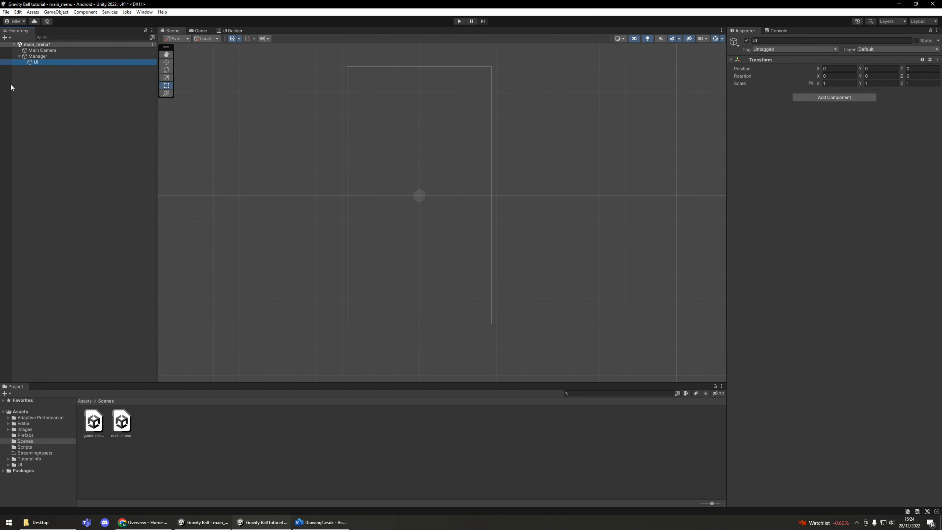
pyautogui.click(54, 104)
pyautogui.click(41, 62)
pyautogui.click(820, 100)
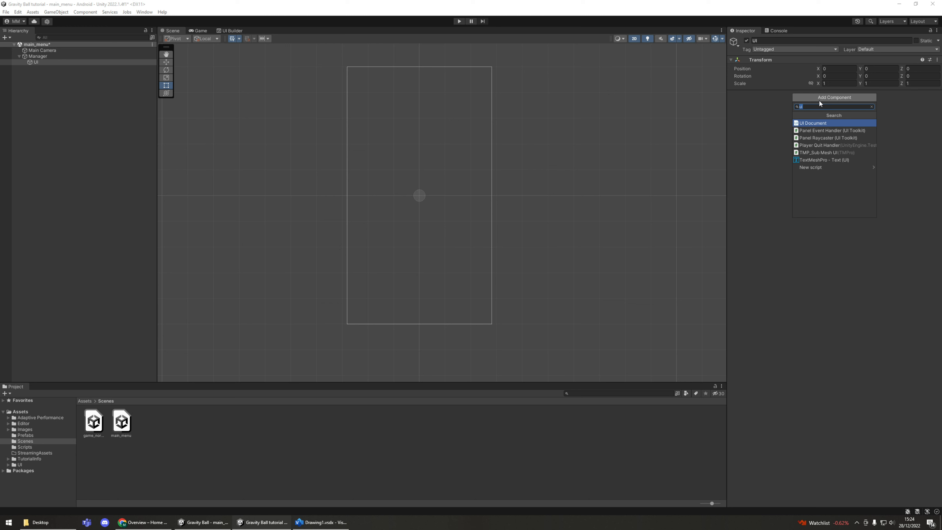
pyautogui.write('ui')
pyautogui.click(833, 122)
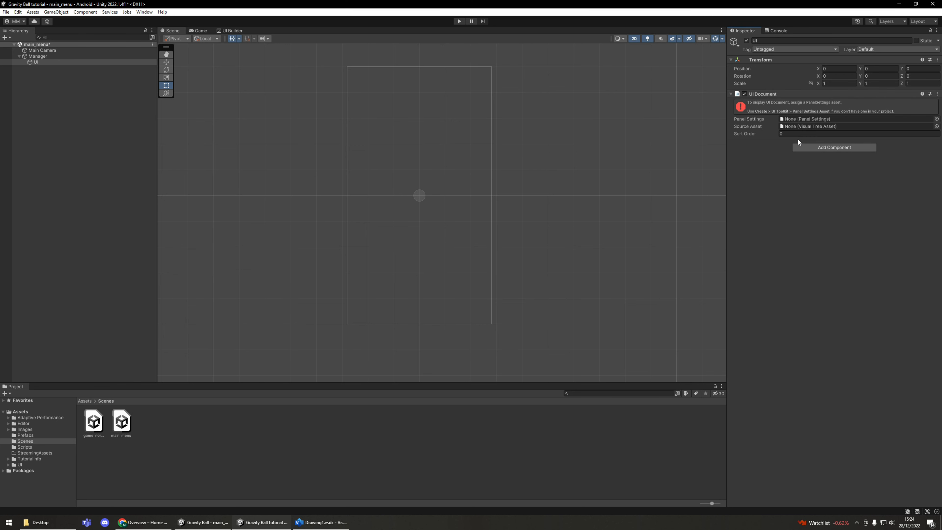
# Step: Check the available panel settings, and assign MainMeniuUI as the UI Document's source asset
pyautogui.click(936, 119)
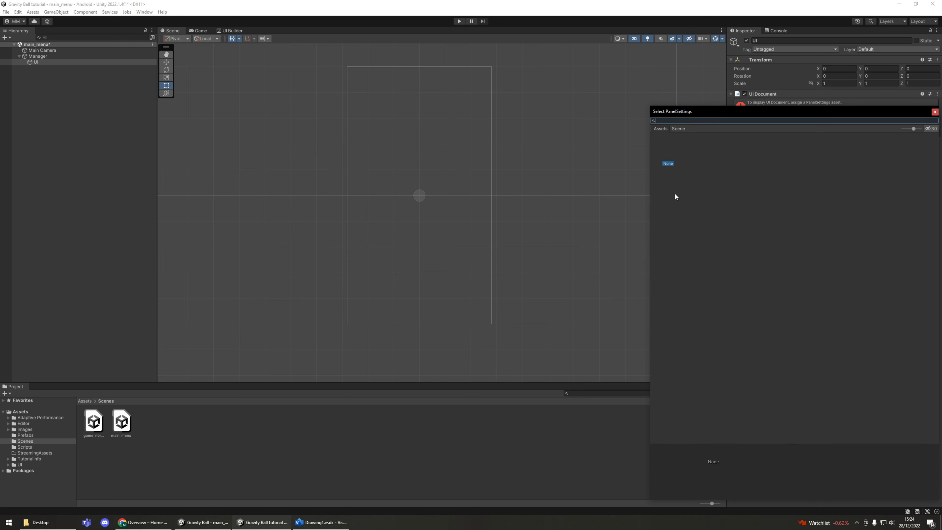
pyautogui.click(935, 112)
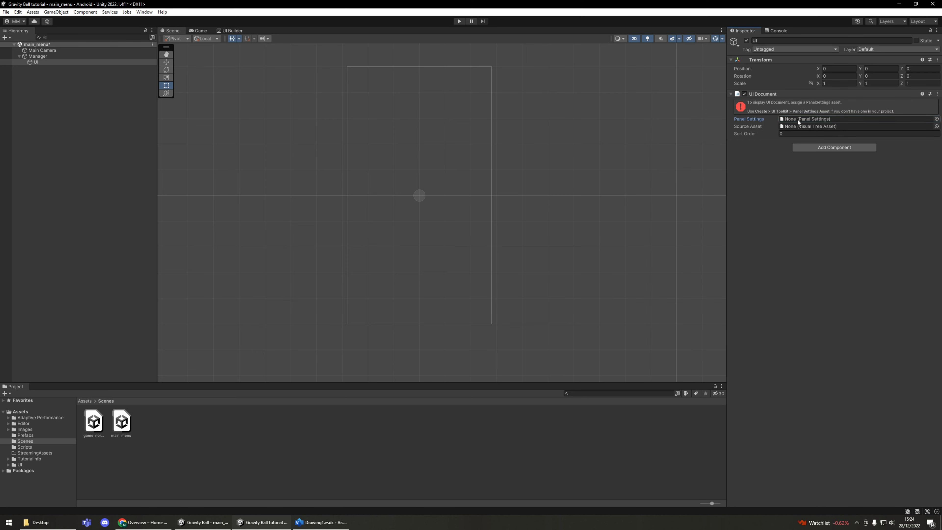
pyautogui.click(789, 130)
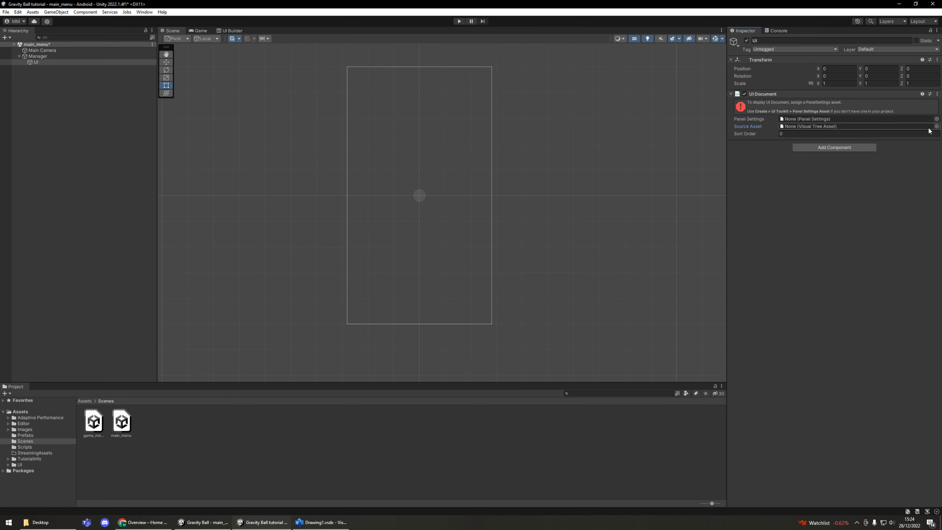
pyautogui.click(936, 126)
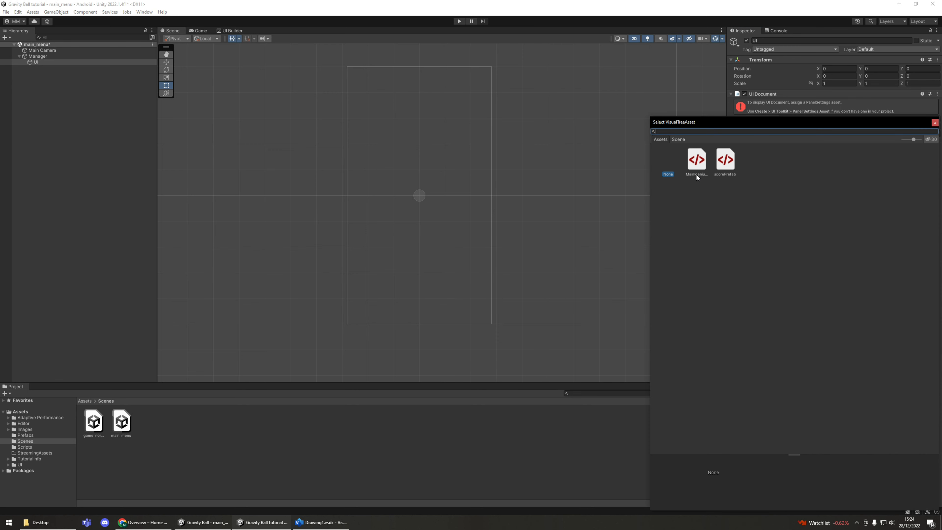
pyautogui.click(697, 164)
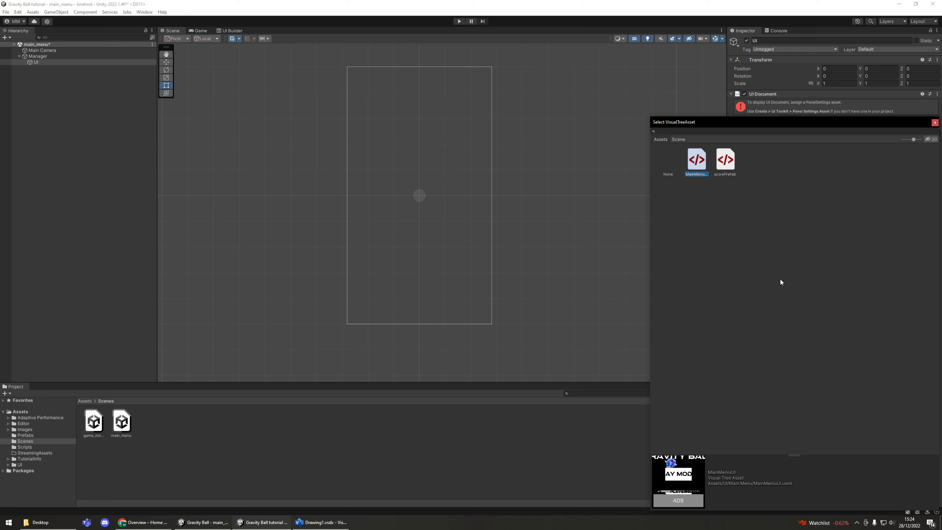
pyautogui.press('Return')
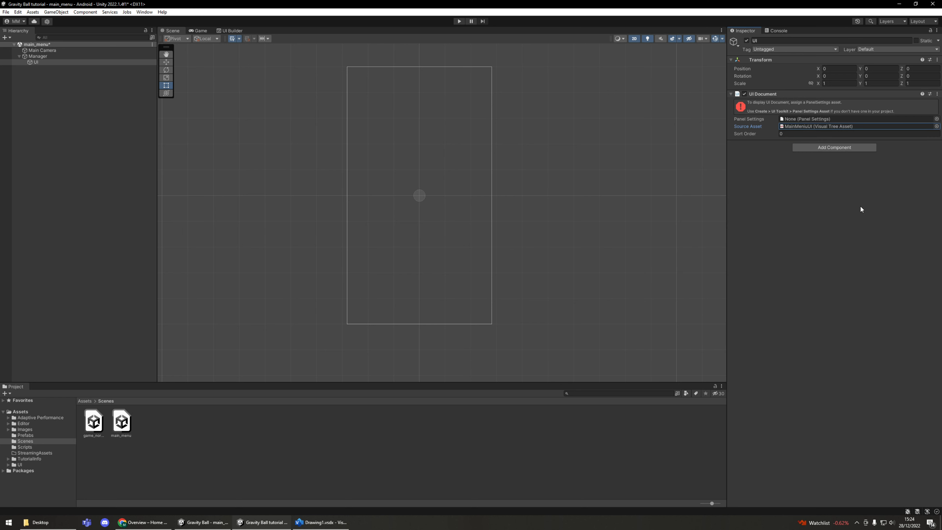
# Step: Create a UI Toolkit Panel Settings Asset named default in the Assets/UI folder
pyautogui.click(206, 439)
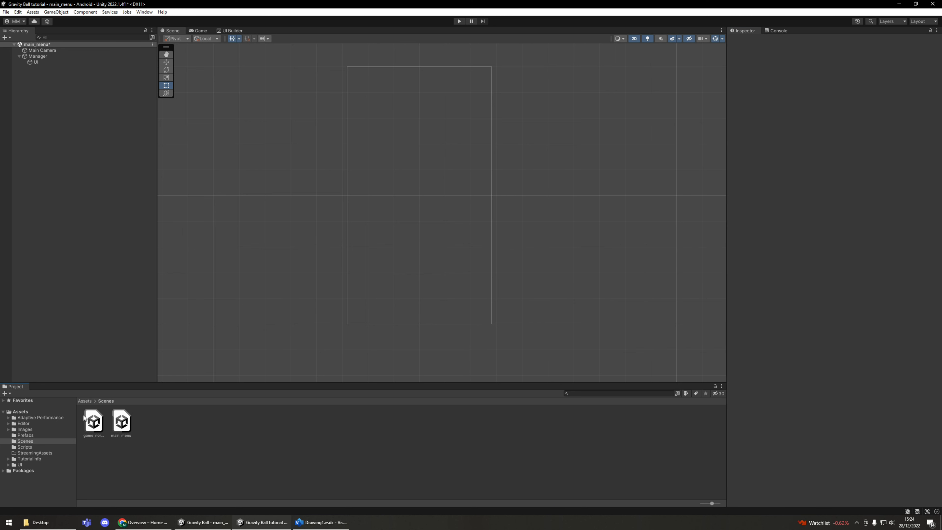
pyautogui.click(85, 401)
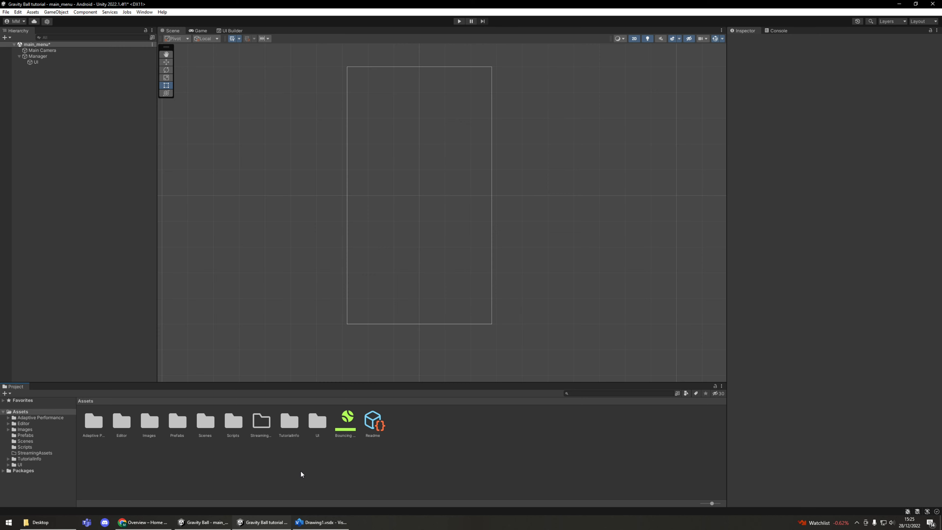
pyautogui.doubleClick(320, 432)
pyautogui.rightClick(213, 443)
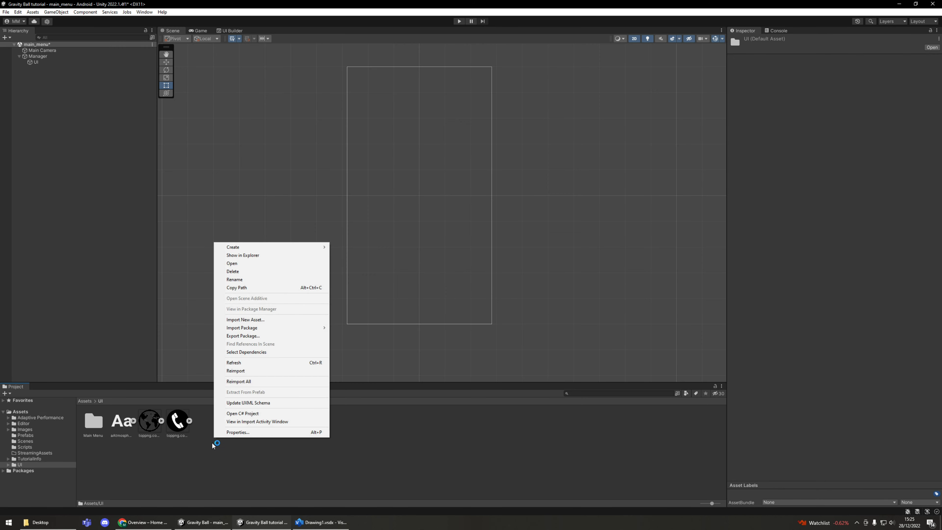
pyautogui.moveTo(260, 247)
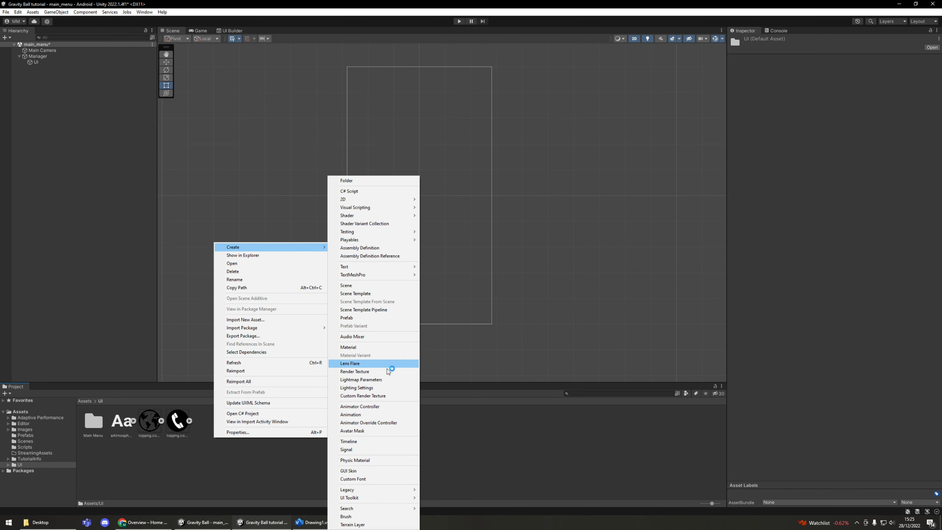
pyautogui.moveTo(378, 498)
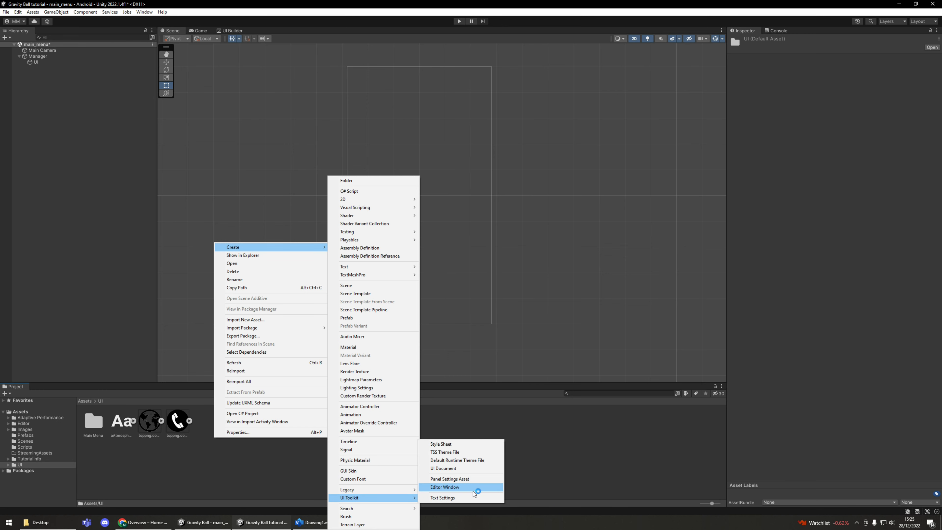
pyautogui.click(450, 479)
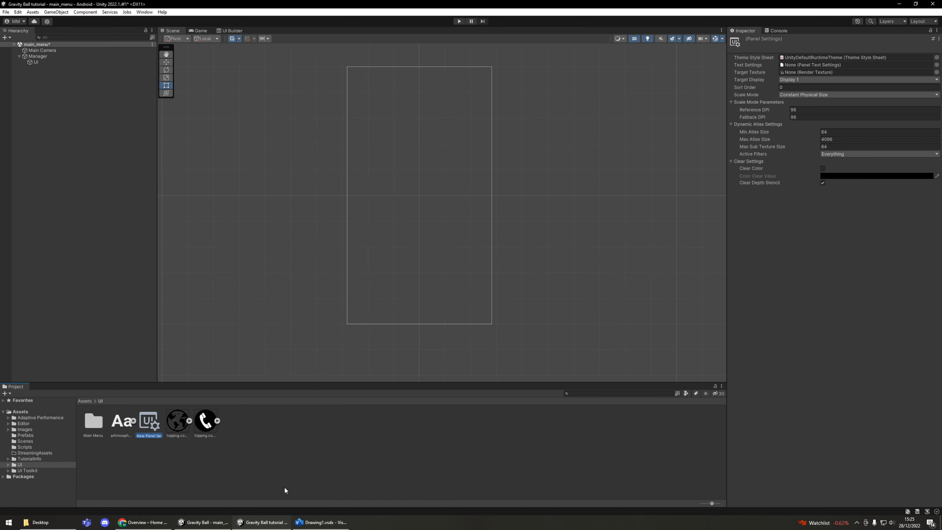
pyautogui.write('default')
pyautogui.press('Return')
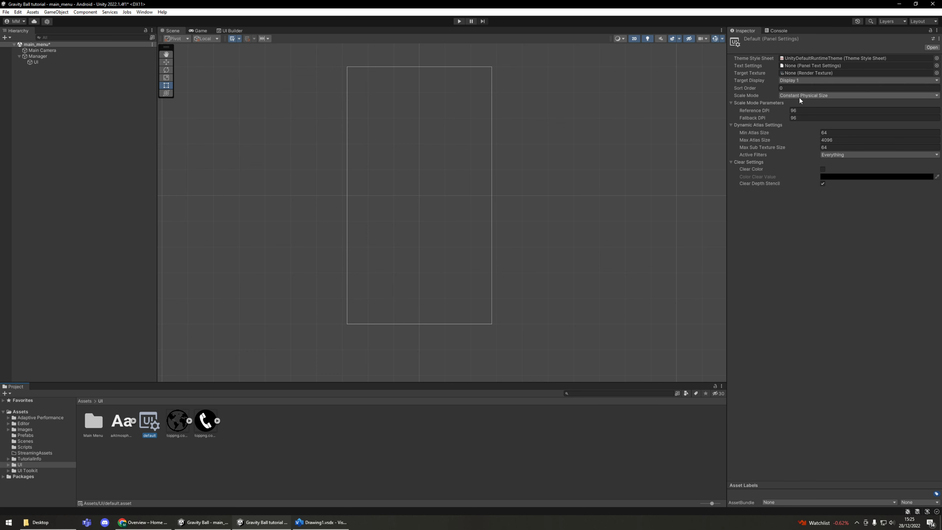
# Step: Set the default panel settings to Scale With Screen Size with a reference resolution of 1080 by 1920
pyautogui.click(785, 97)
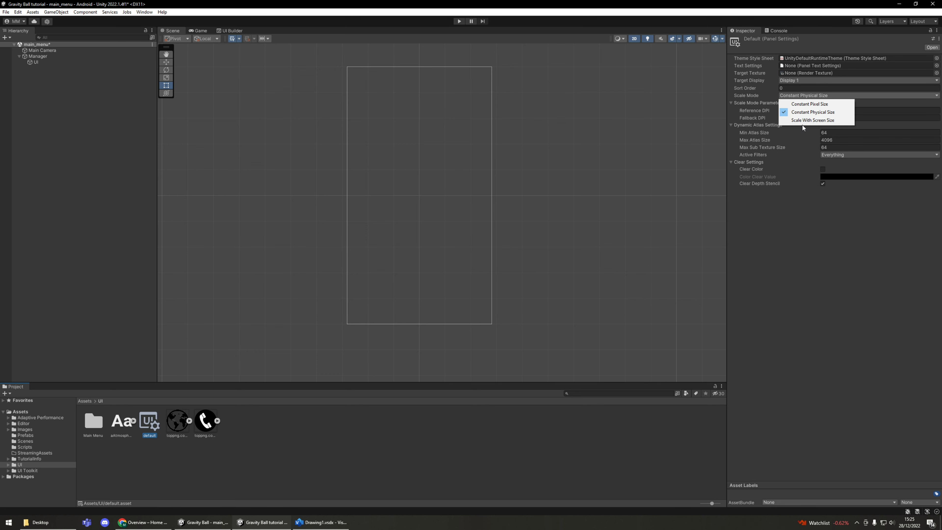
pyautogui.click(826, 121)
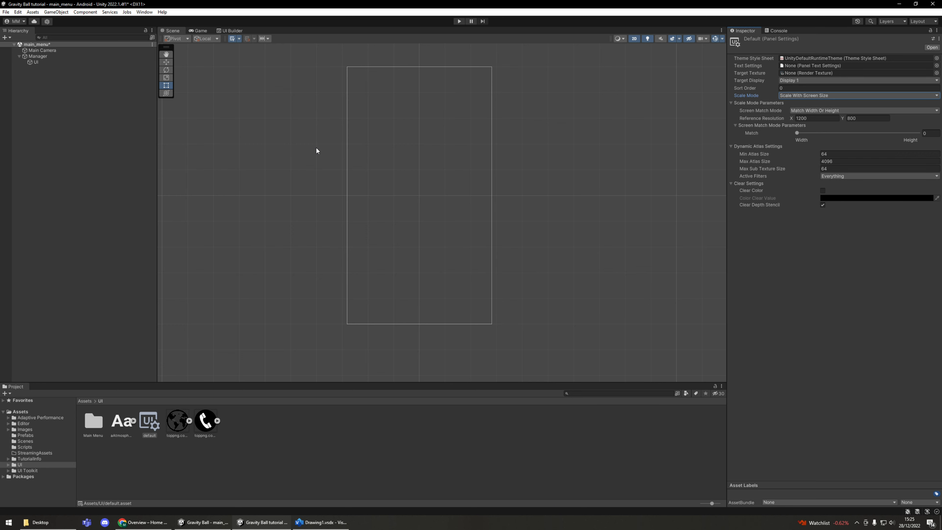
pyautogui.click(736, 125)
pyautogui.click(818, 119)
pyautogui.click(770, 126)
pyautogui.click(819, 118)
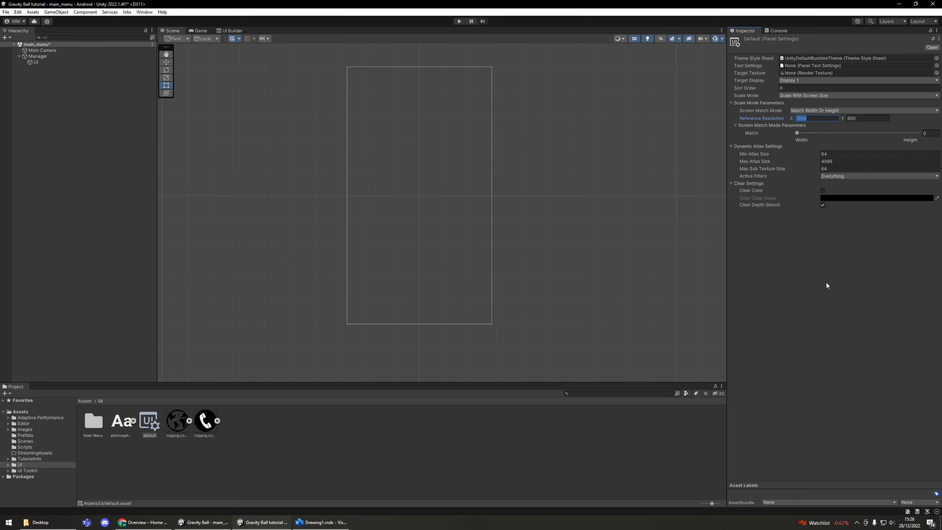
pyautogui.write('1080')
pyautogui.click(866, 117)
pyautogui.write('1920')
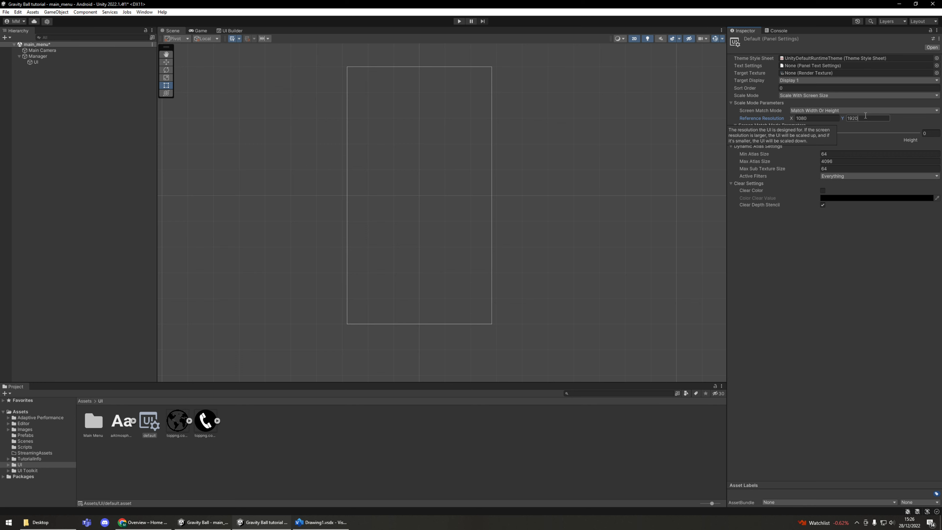
pyautogui.click(801, 344)
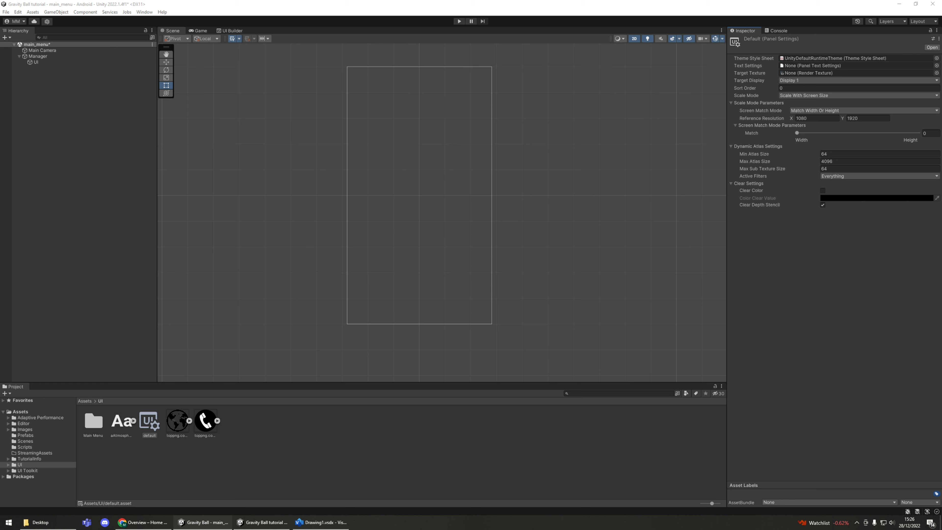
pyautogui.click(850, 271)
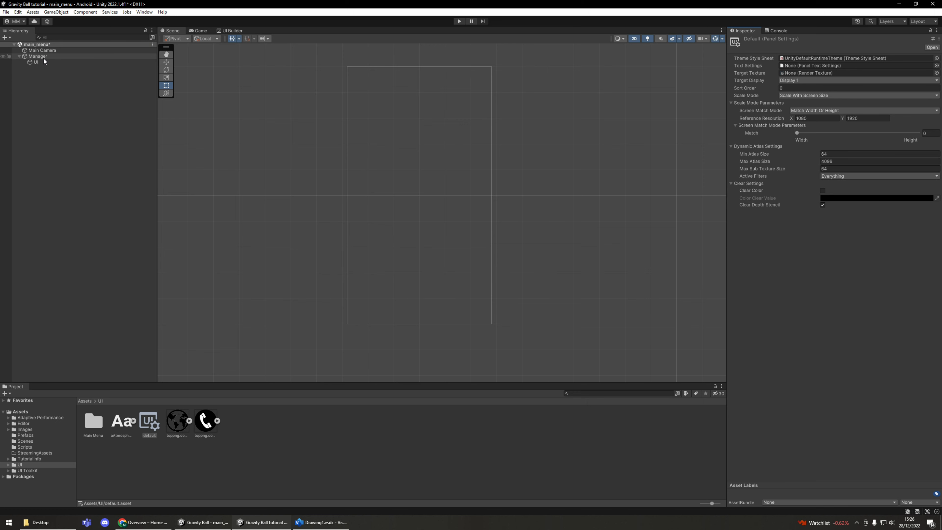
# Step: Assign the default panel settings asset to the UI object's UI Document component
pyautogui.click(37, 62)
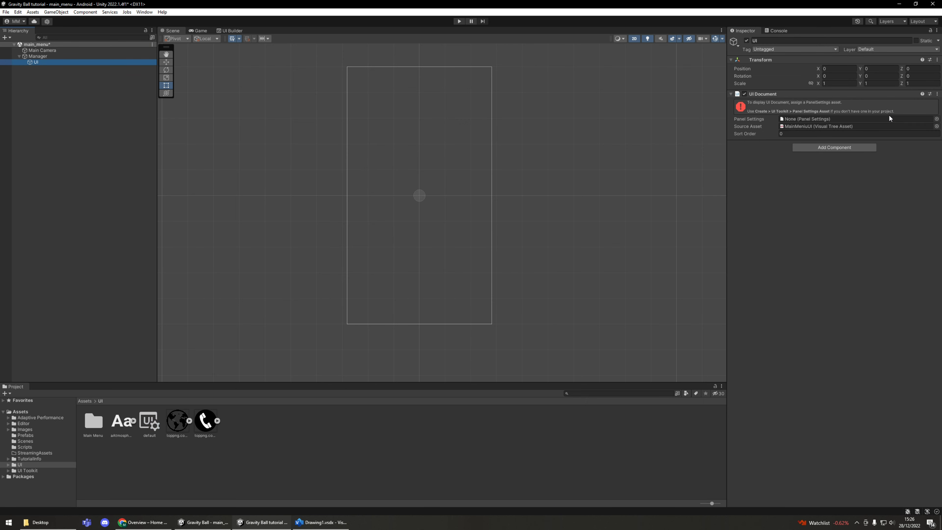
pyautogui.click(936, 119)
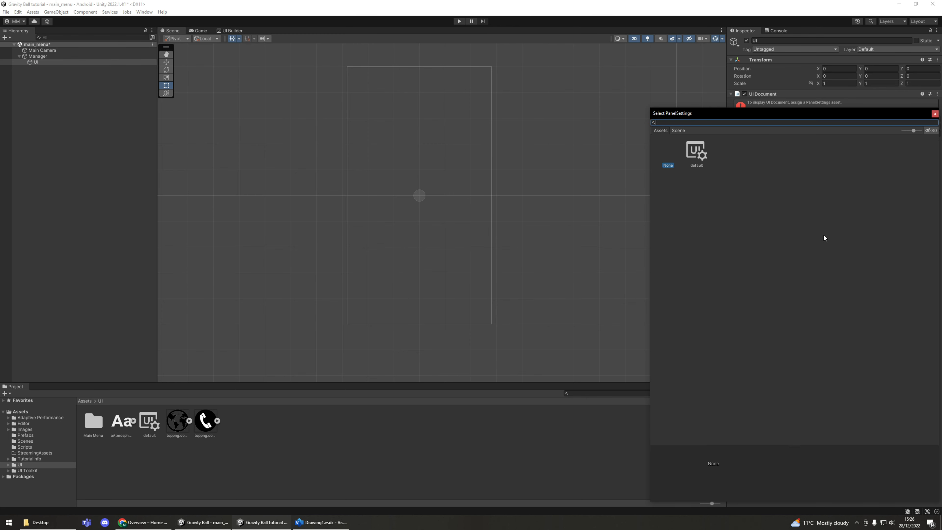
pyautogui.click(699, 160)
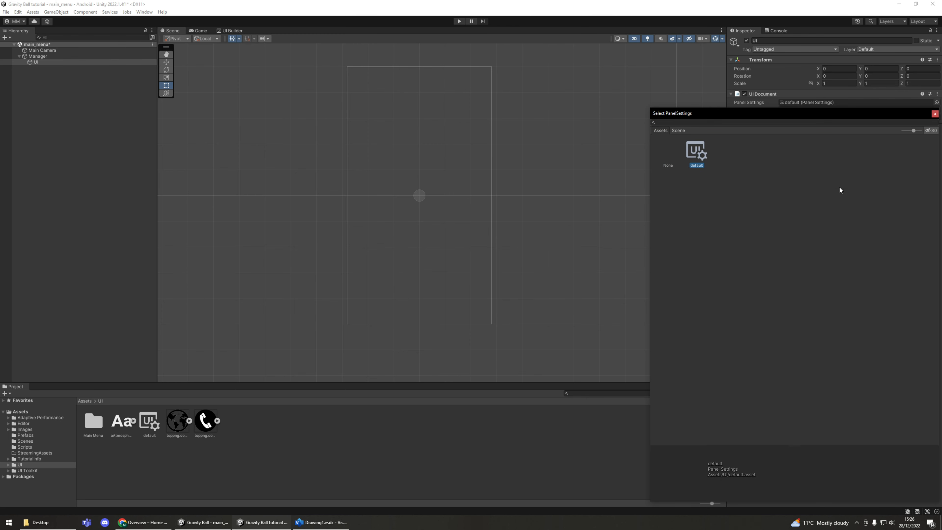
pyautogui.click(798, 103)
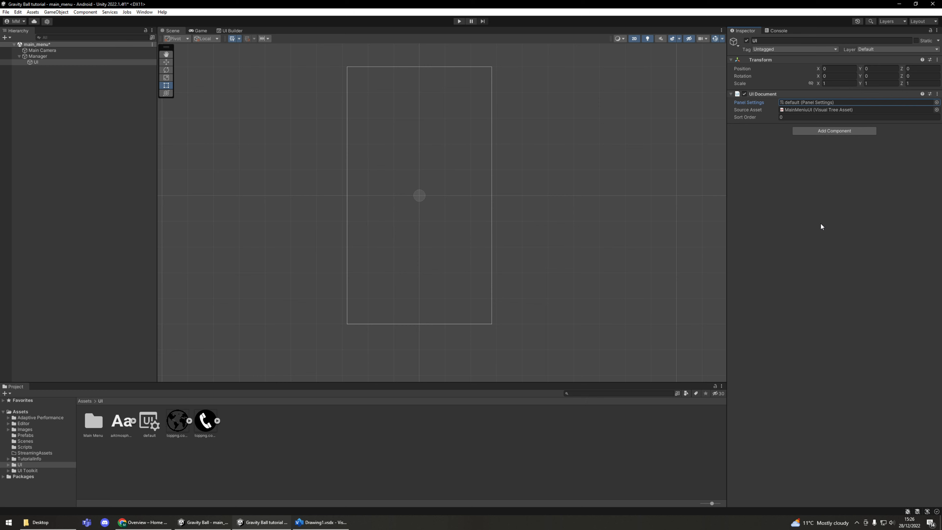
# Step: Compare the menu in the Game view with the UI Builder layout, and test it briefly in Play mode
pyautogui.click(199, 30)
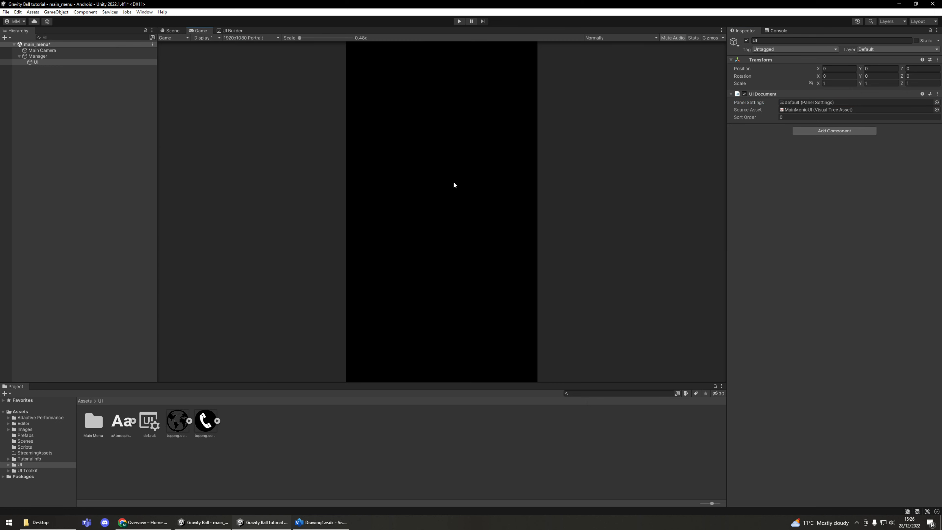
pyautogui.click(229, 31)
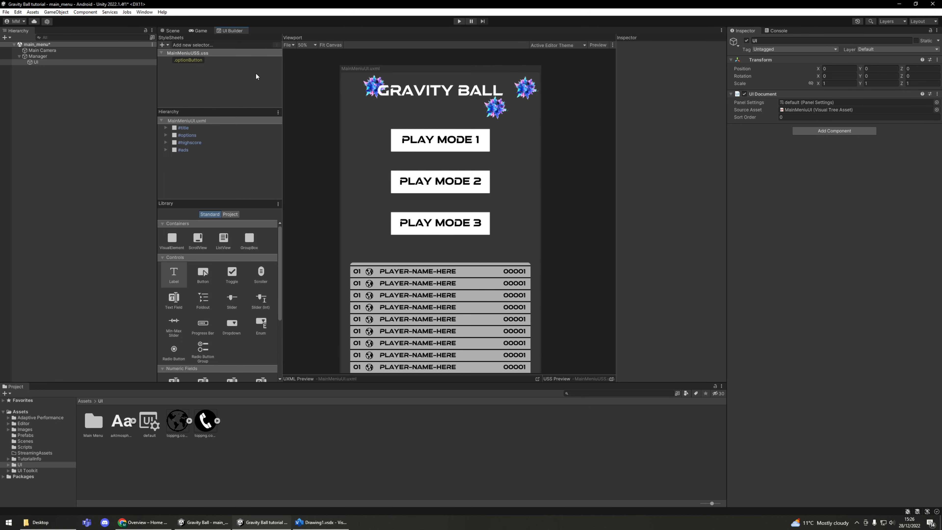
pyautogui.click(197, 31)
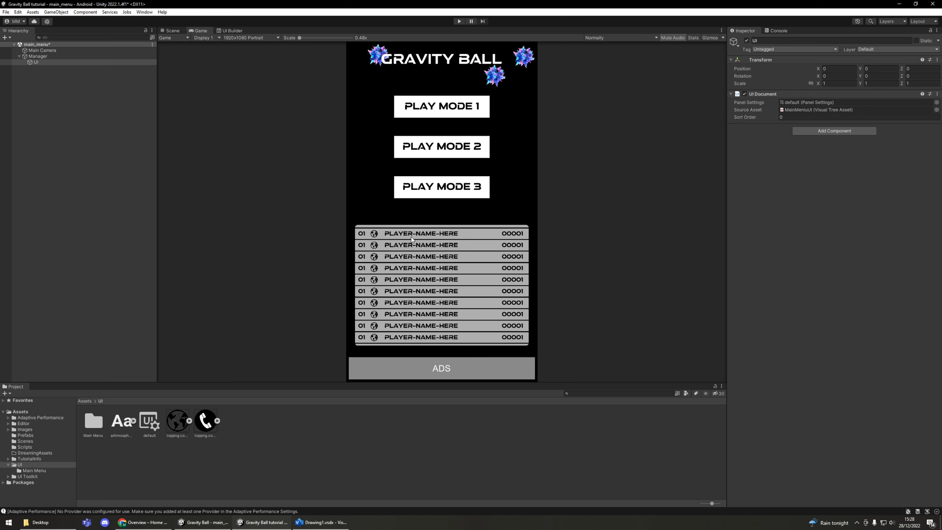
pyautogui.click(460, 21)
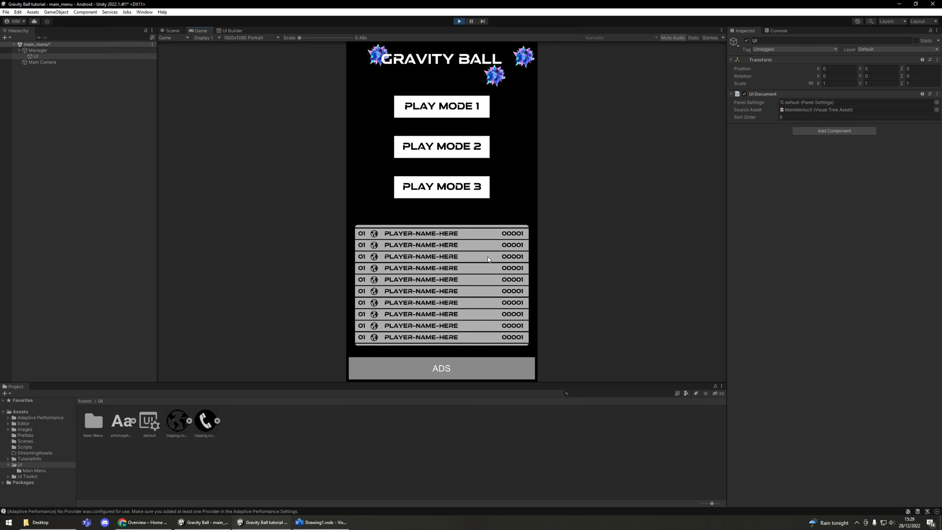
pyautogui.click(460, 21)
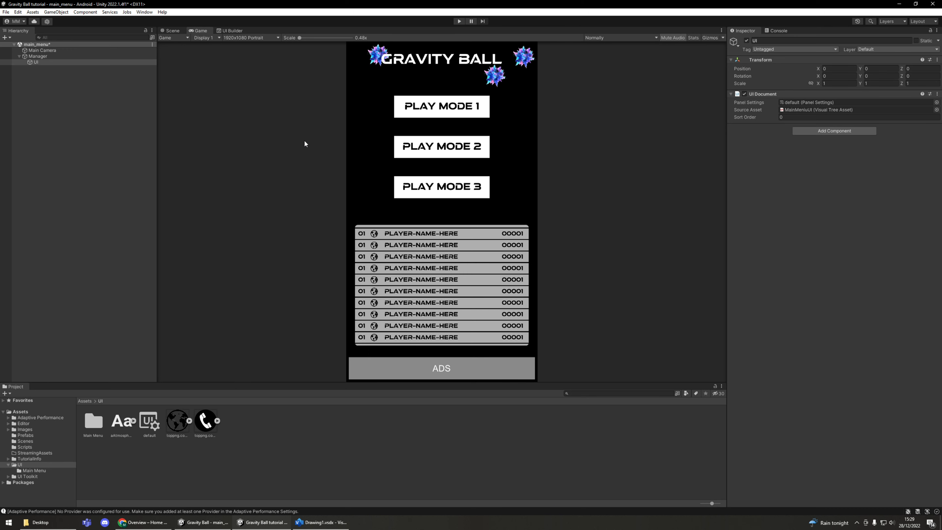
# Step: Add the main_menu scene from the Scenes folder to the scenes in the Android build
pyautogui.click(6, 12)
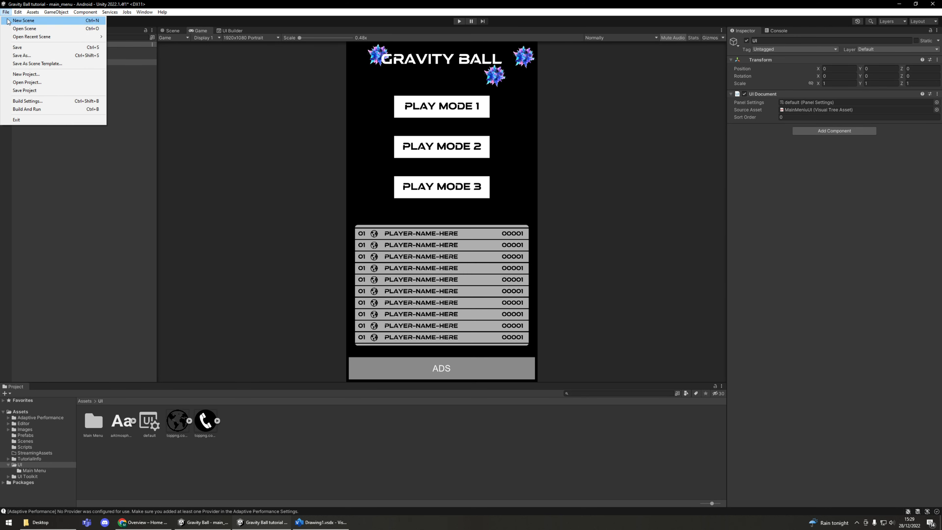
pyautogui.click(48, 105)
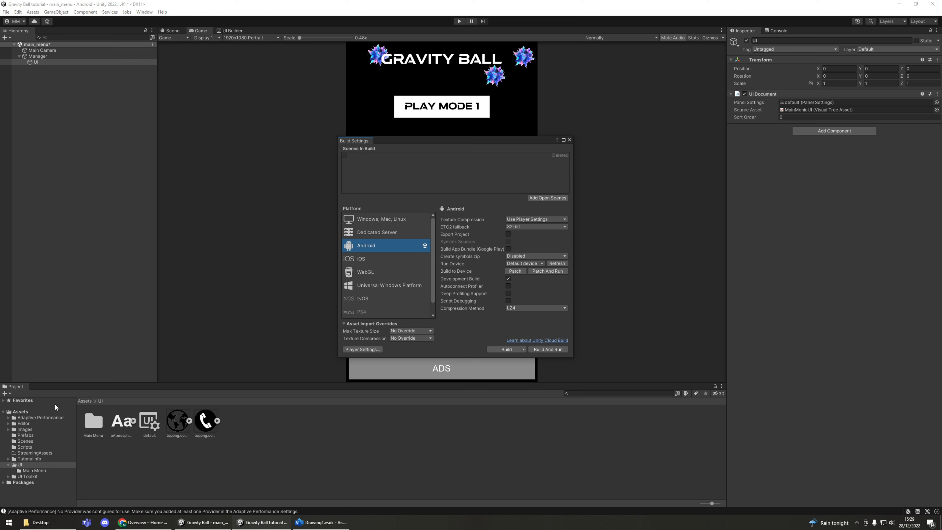
pyautogui.click(25, 441)
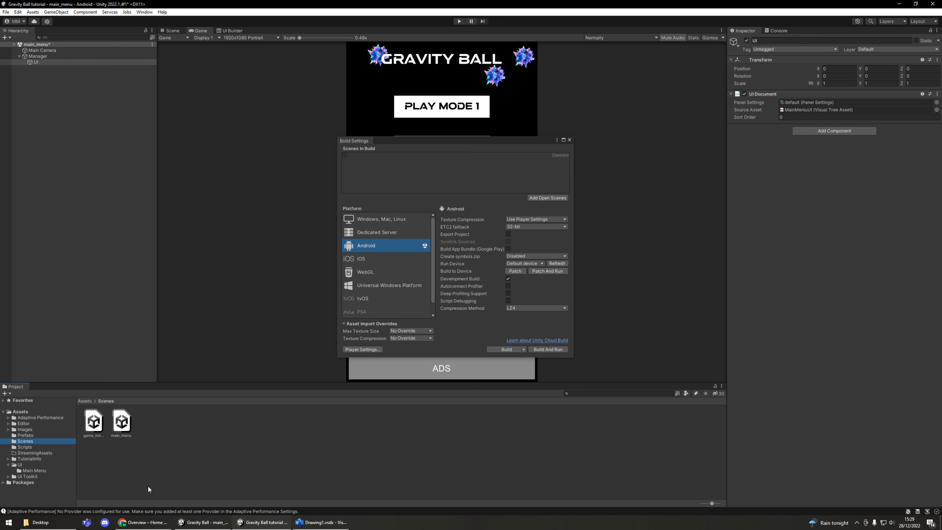
pyautogui.moveTo(120, 436); pyautogui.dragTo(368, 171)
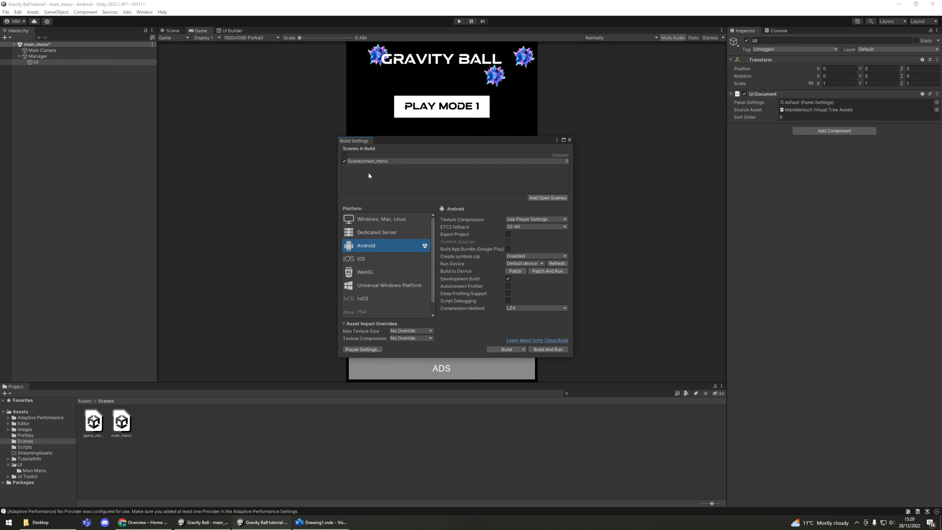
# Step: Remove the deleted scene entry from the build's scene list and add the game_normal scene below main_menu
pyautogui.rightClick(555, 155)
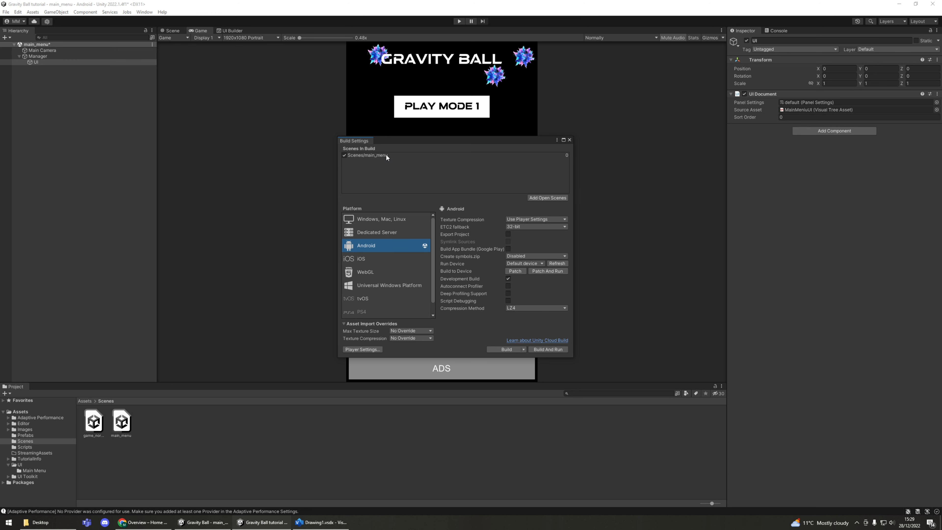
pyautogui.moveTo(99, 431); pyautogui.dragTo(373, 175)
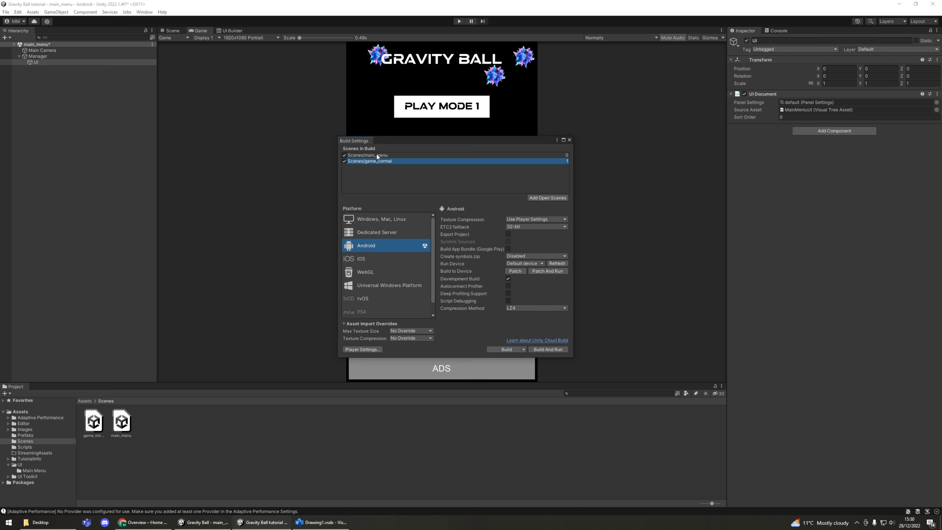
pyautogui.click(362, 156)
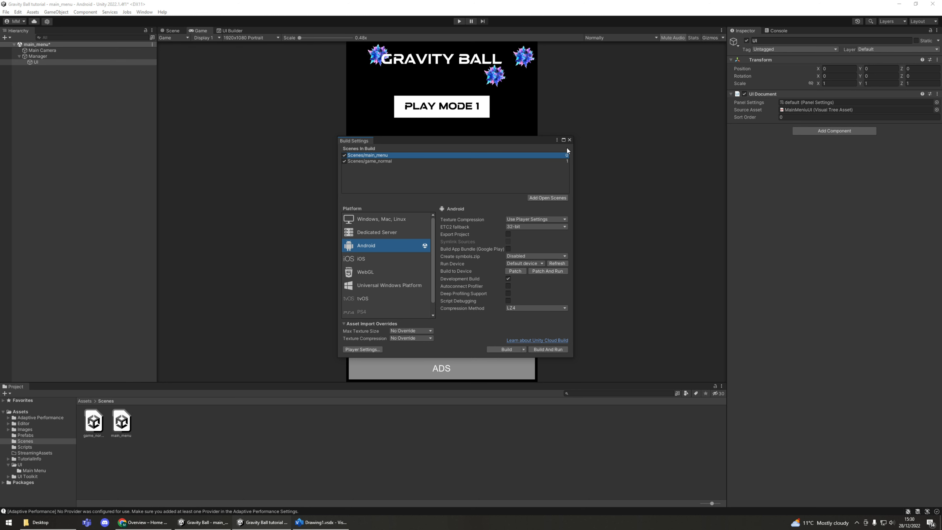
pyautogui.click(570, 141)
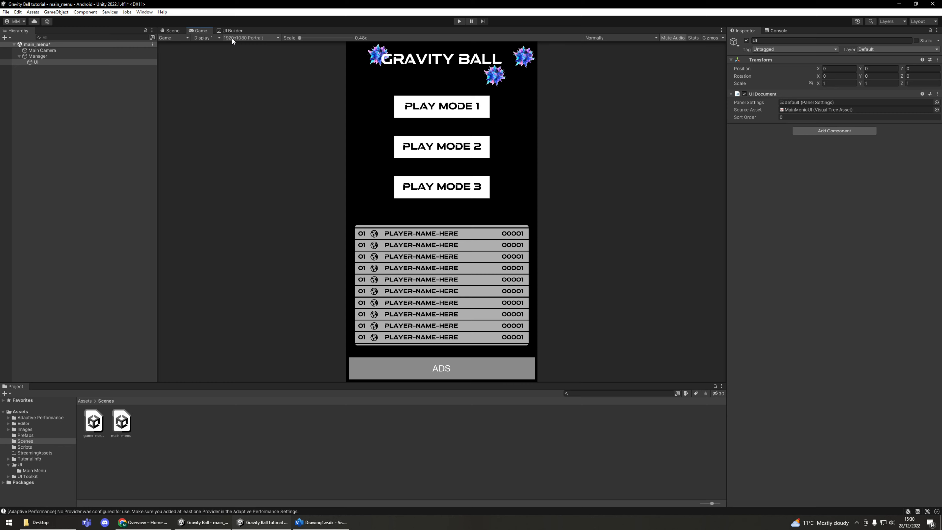
# Step: In the UI Builder, set the height of the menu's highscore element to 775 px
pyautogui.click(231, 31)
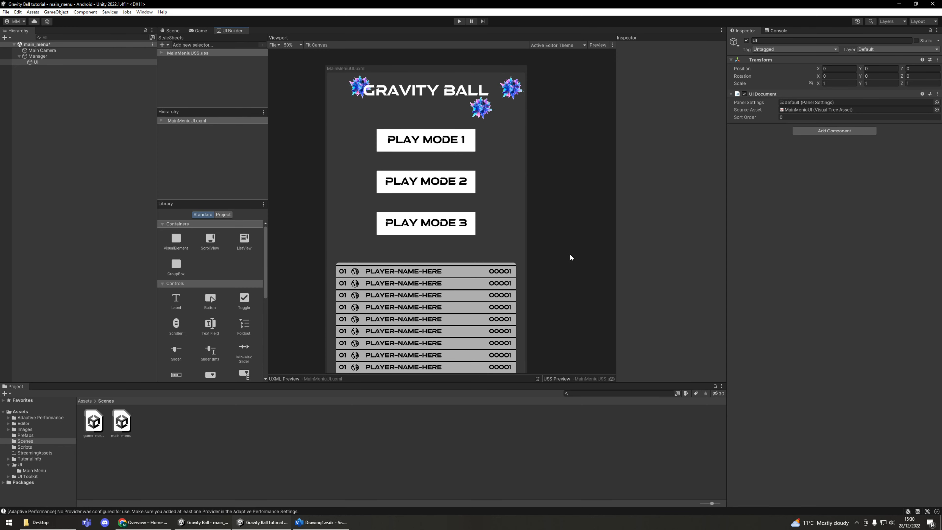
pyautogui.scroll(-2, 567, 252)
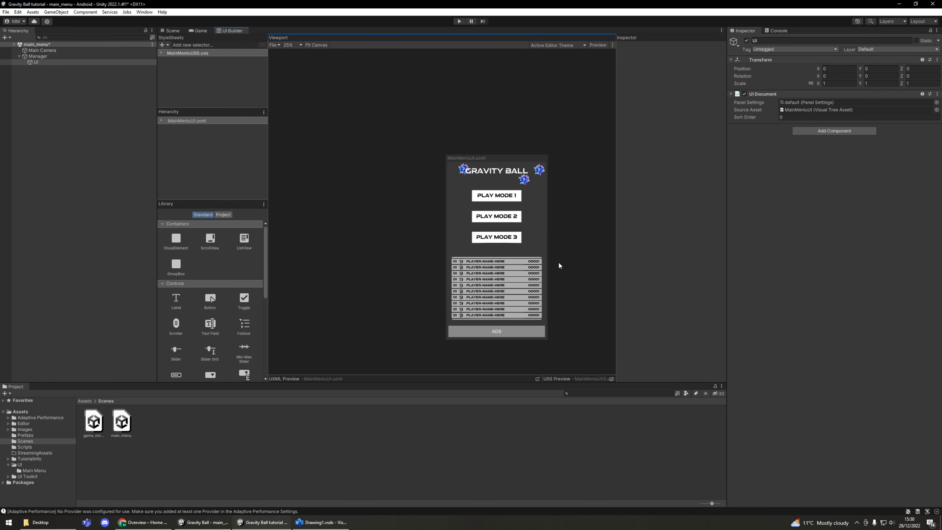
pyautogui.moveTo(580, 274); pyautogui.dragTo(532, 227, button='middle')
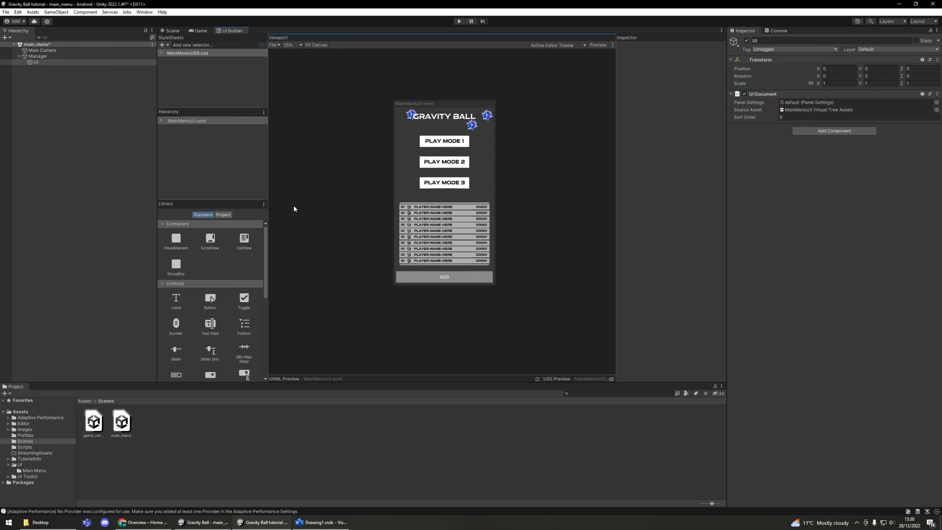
pyautogui.click(161, 121)
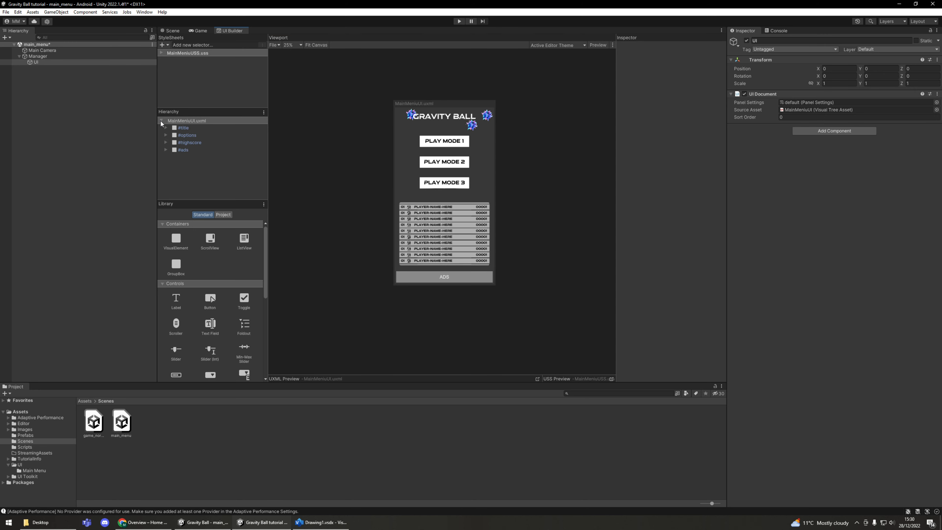
pyautogui.click(178, 144)
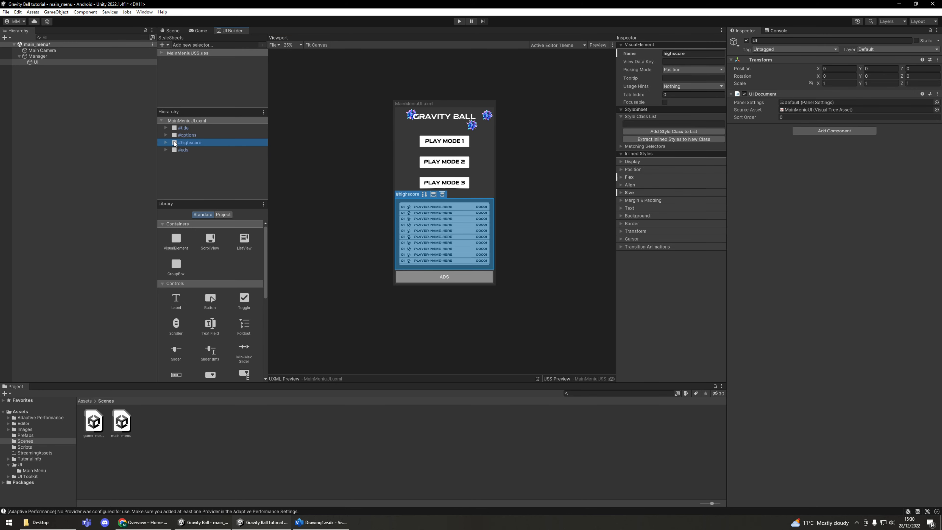
pyautogui.click(622, 179)
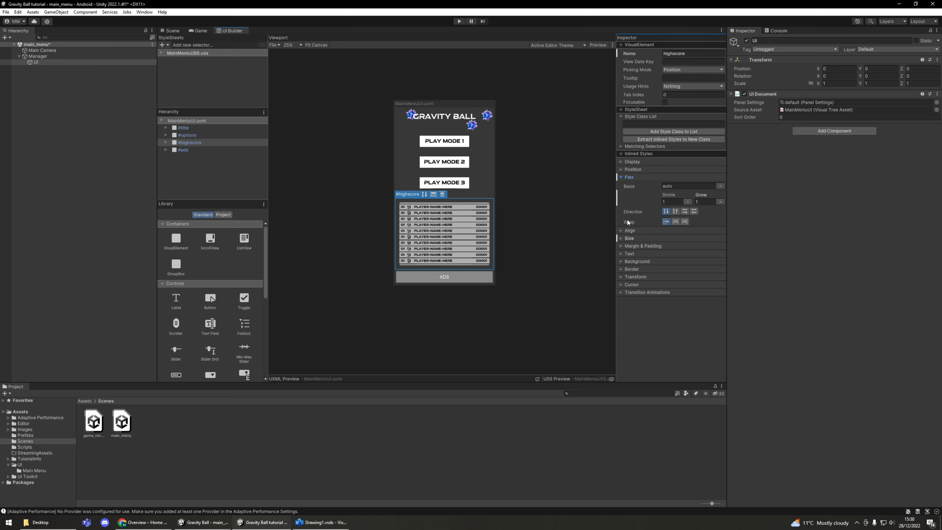
pyautogui.click(625, 238)
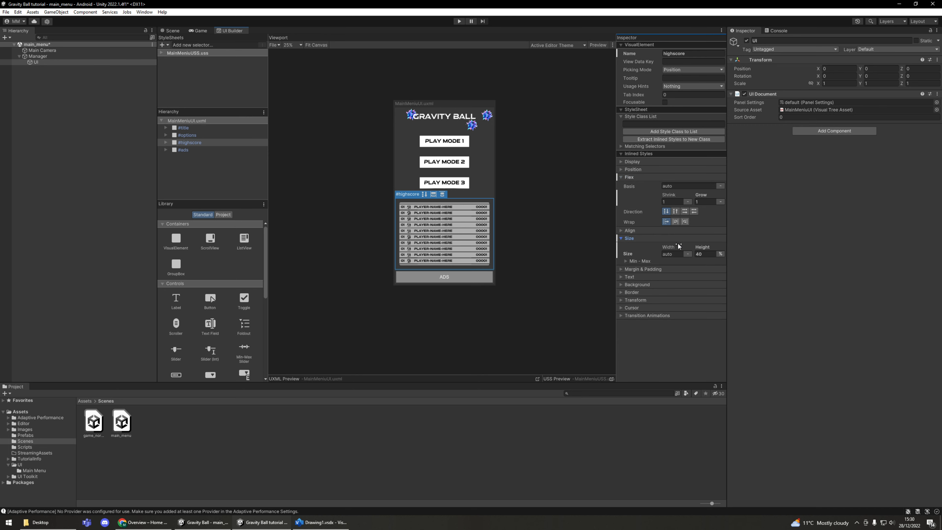
pyautogui.click(710, 254)
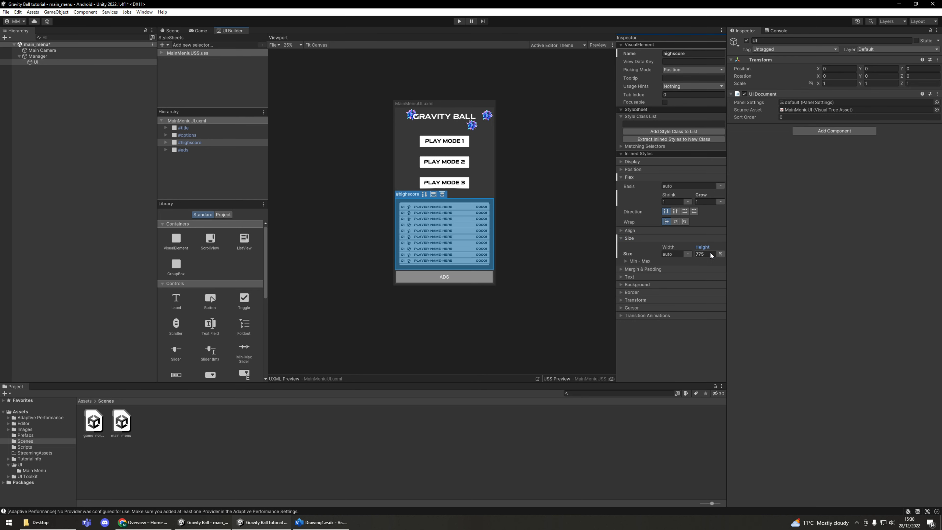
pyautogui.click(721, 254)
pyautogui.click(732, 264)
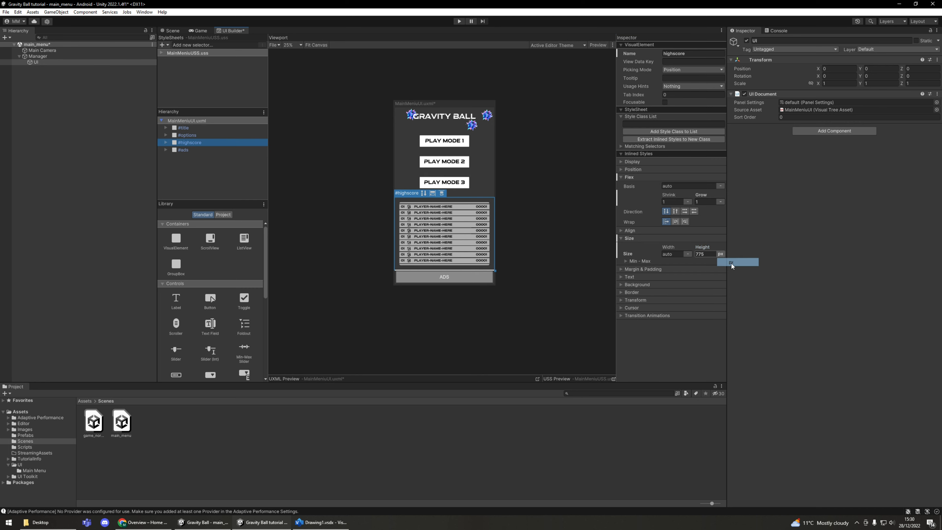
# Step: Deselect the highscore element and save the UI layout together with the main_menu scene
pyautogui.click(491, 240)
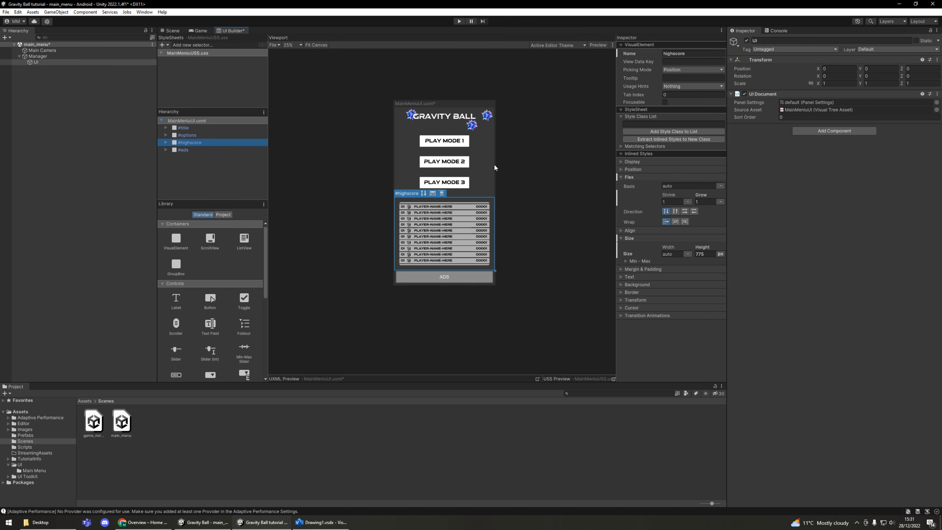
pyautogui.click(533, 226)
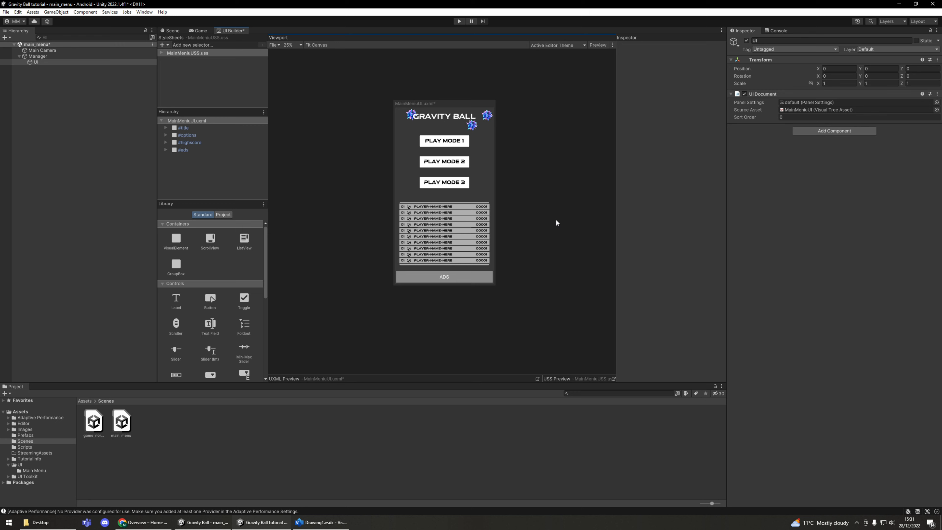
pyautogui.hotkey('ctrl', 's')
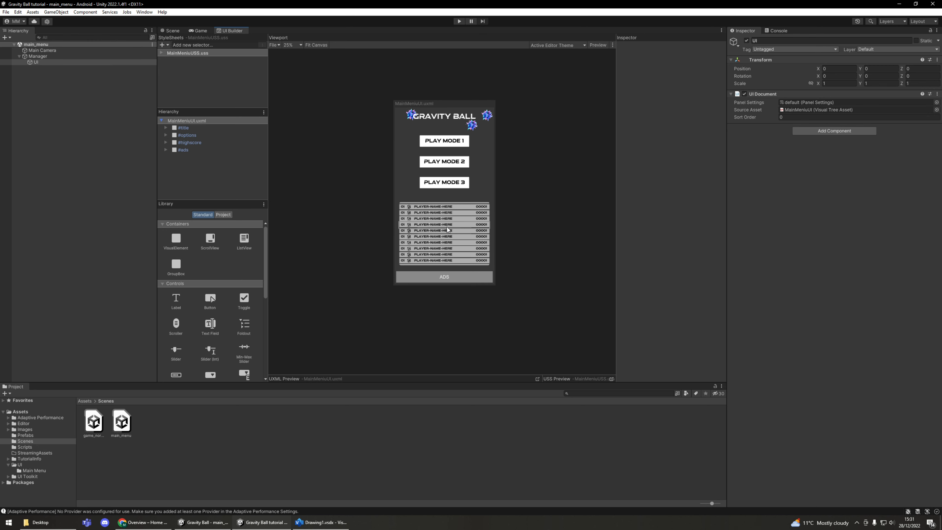
# Step: Try a Flex Grow value of 1 on a scorePrefab row in the highscore list and reset it to 0
pyautogui.click(492, 225)
pyautogui.click(707, 210)
pyautogui.write('1')
pyautogui.press('Return')
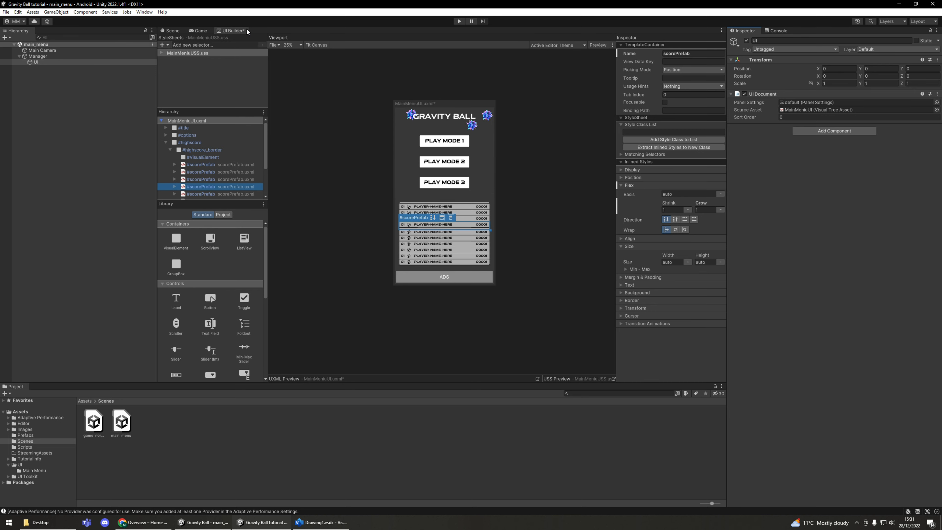
pyautogui.click(707, 209)
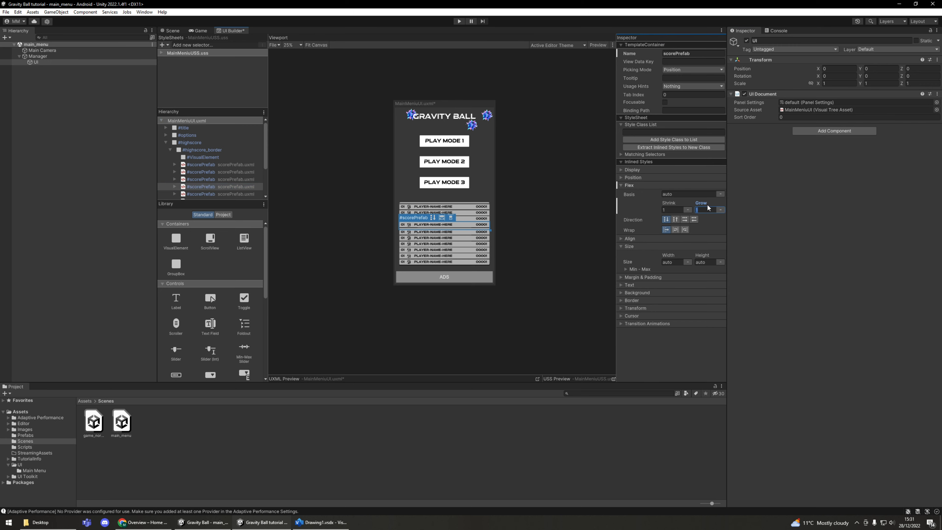
pyautogui.click(766, 216)
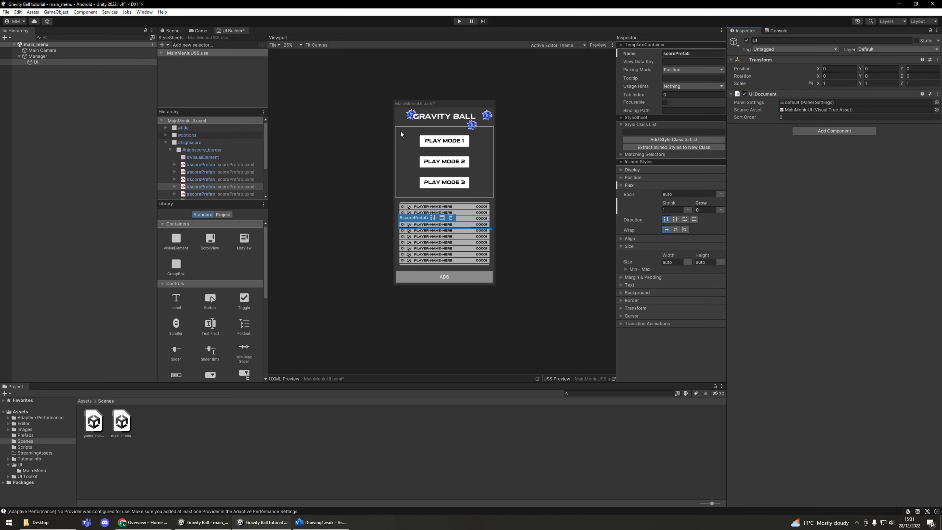
# Step: Deselect the scorePrefab row and save the main menu UI document
pyautogui.click(541, 182)
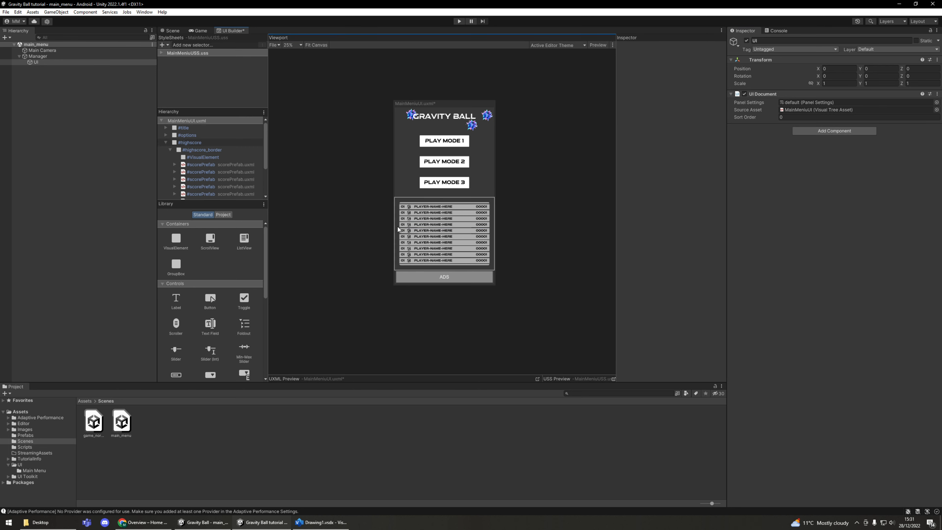
pyautogui.hotkey('ctrl', 's')
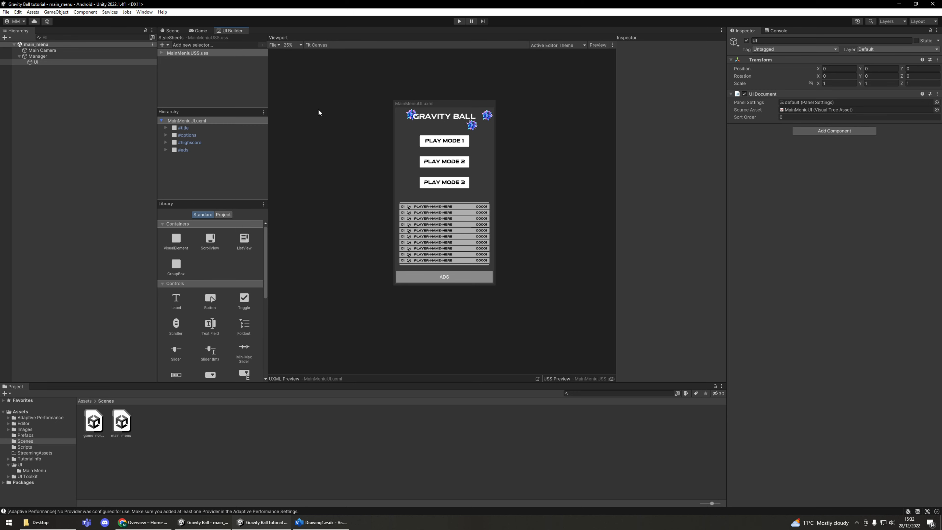
pyautogui.click(278, 44)
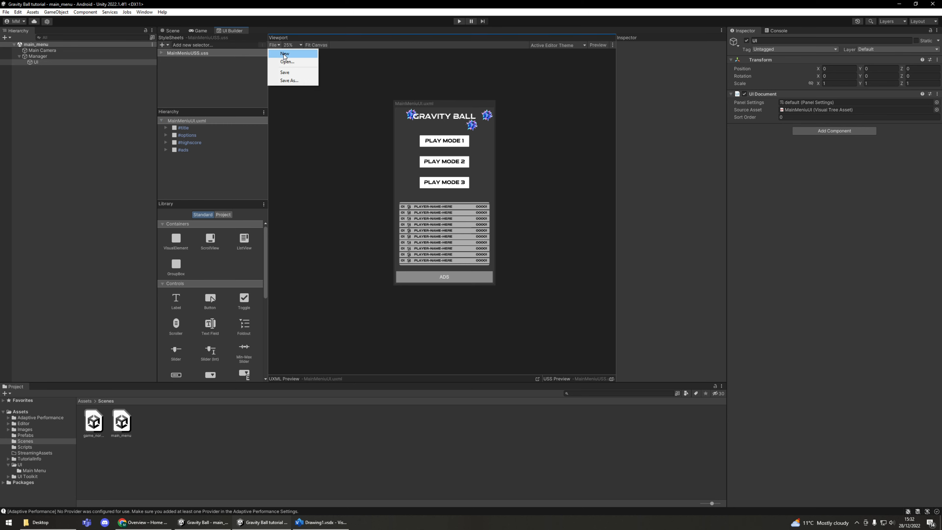
pyautogui.click(289, 73)
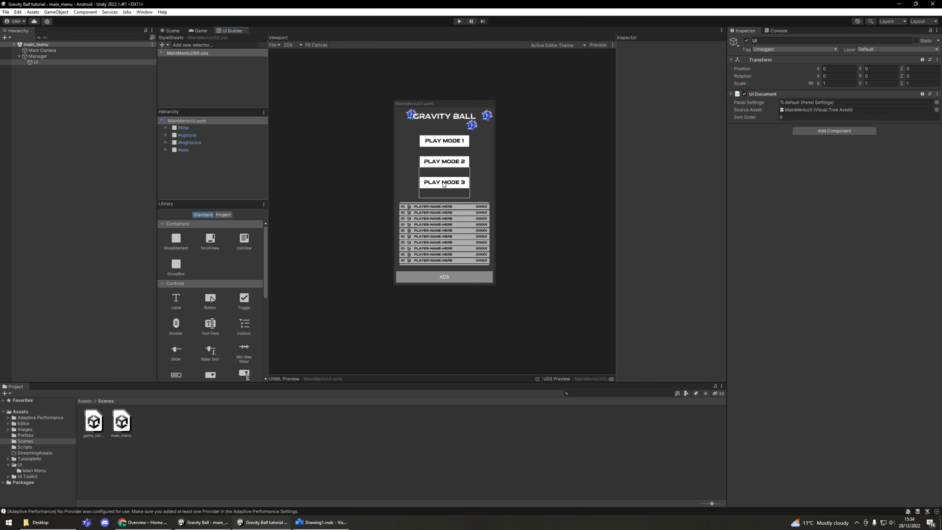
# Step: Switch to the Visio drawing and view the HighScore Manager block in the game diagram
pyautogui.click(315, 522)
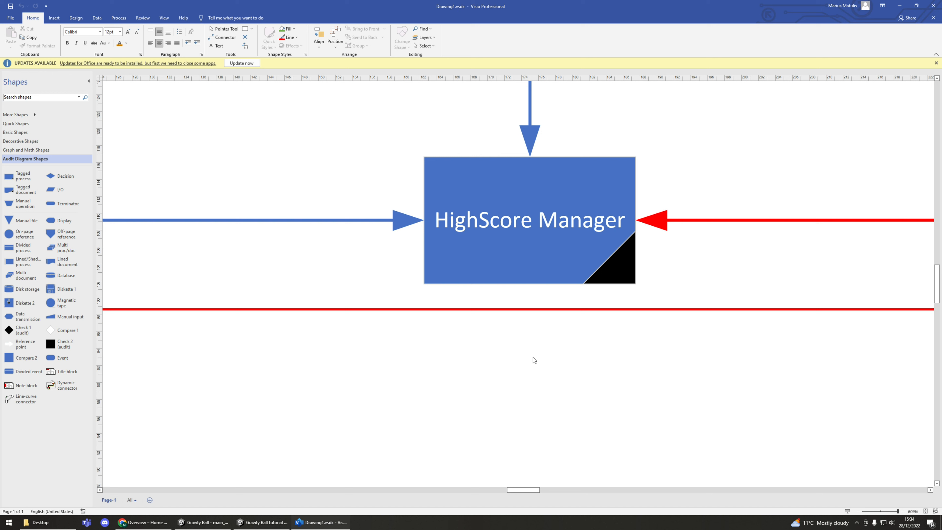
pyautogui.hotkey('alt', 'z')
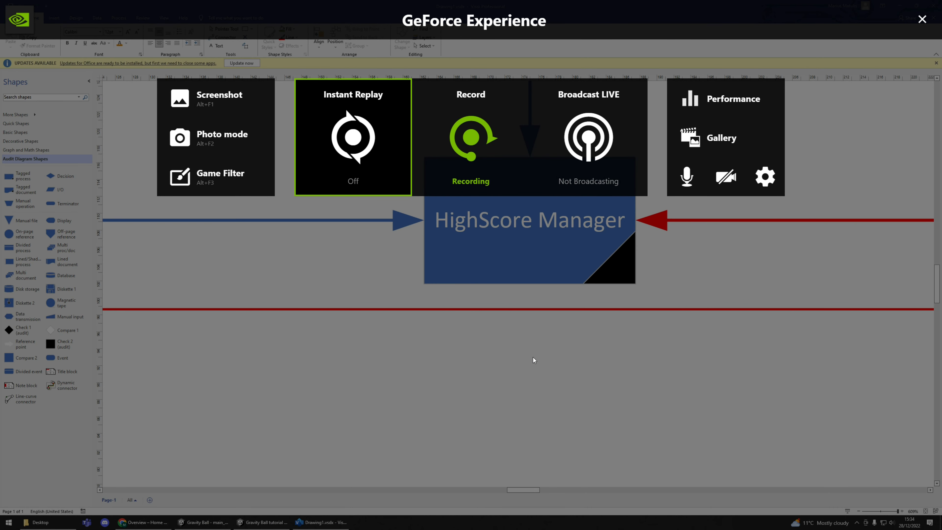